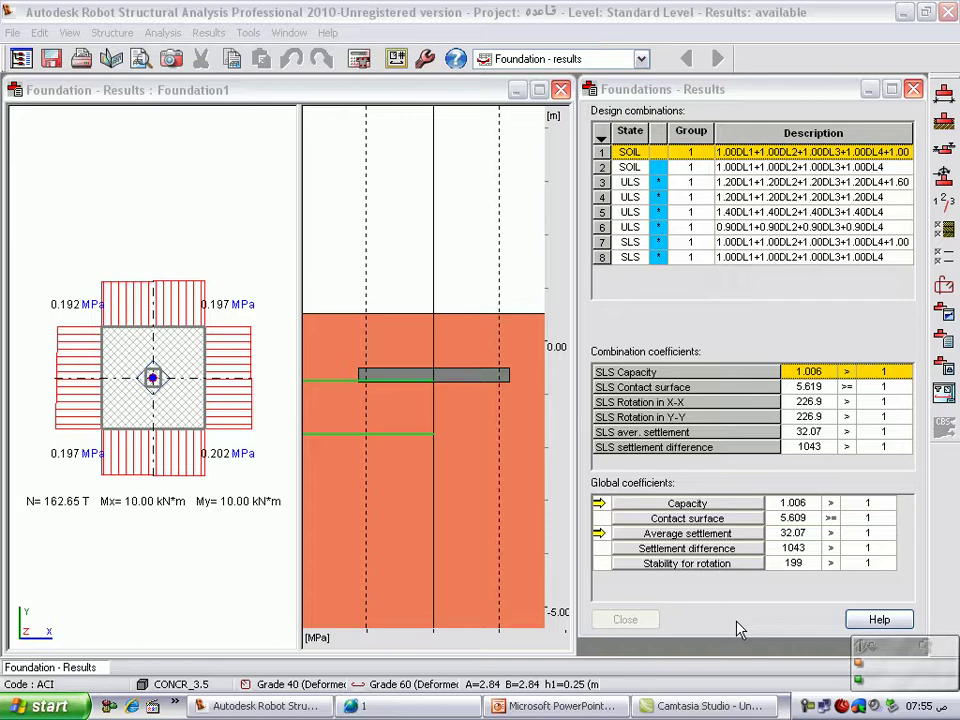
Review the '6 - reinforcement' and '5- results view' presentation slides, then return to the project.
click(607, 712)
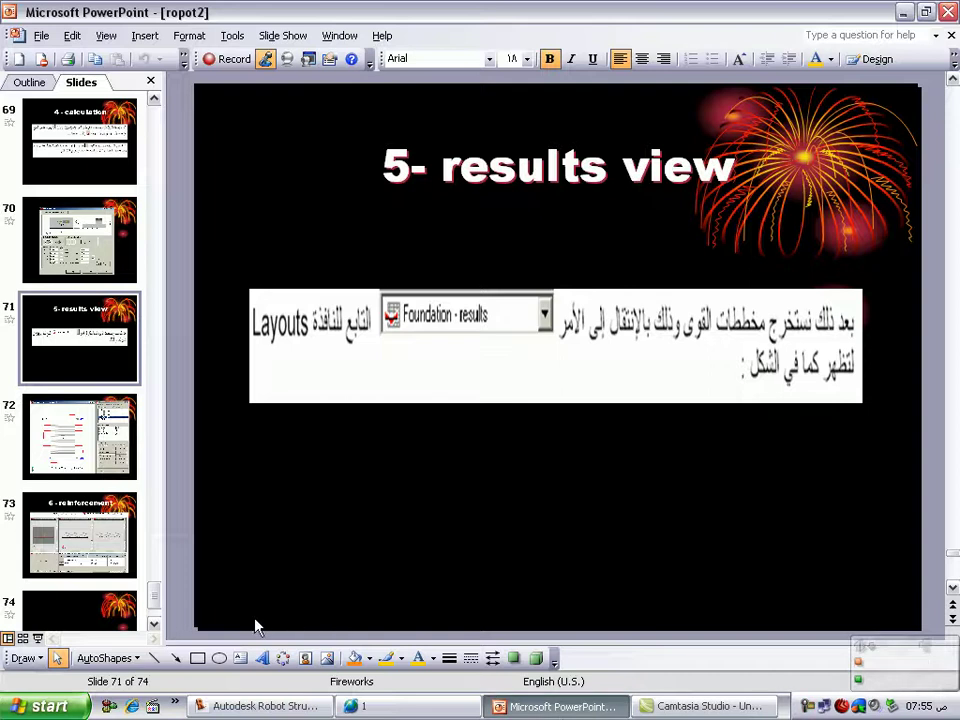
click(110, 510)
click(95, 362)
click(300, 707)
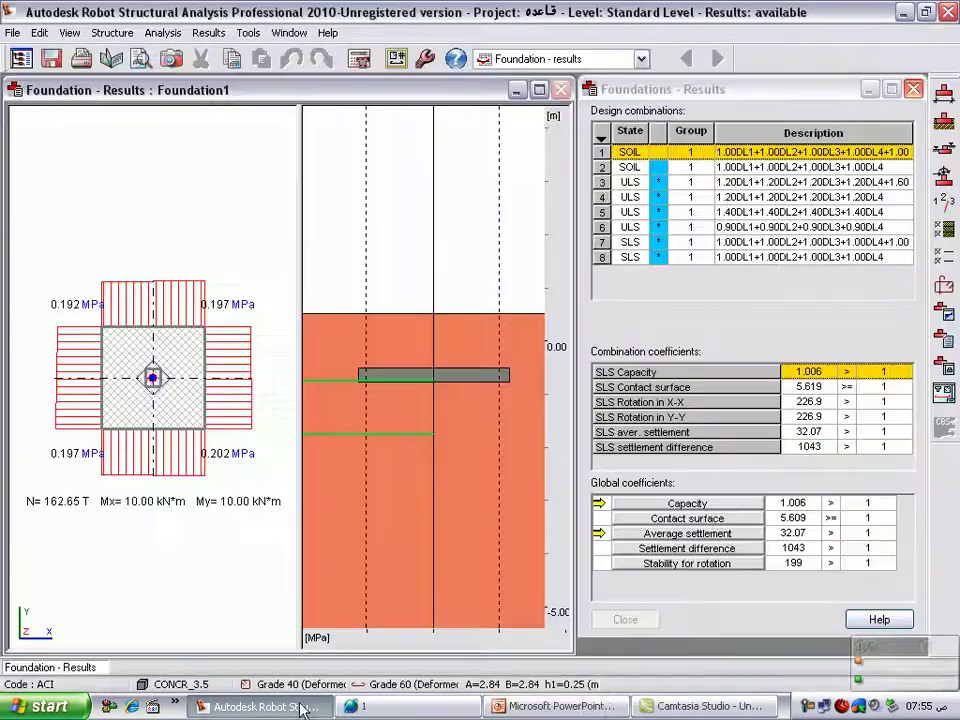
Keep the Foundation results layout and nudge its results table slightly lower.
click(208, 32)
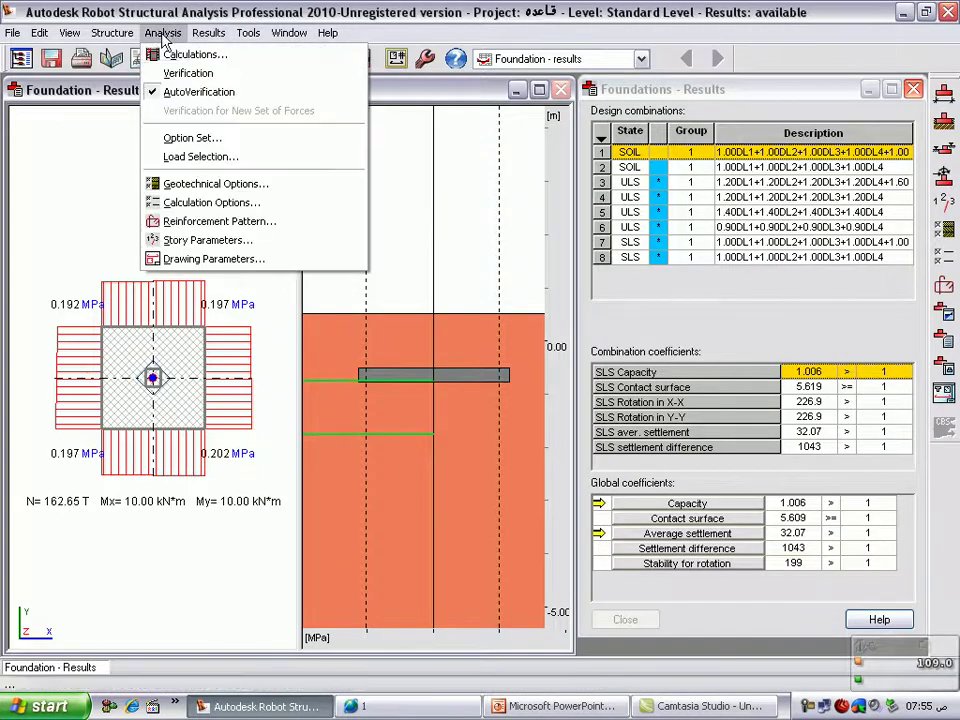
click(410, 20)
click(482, 55)
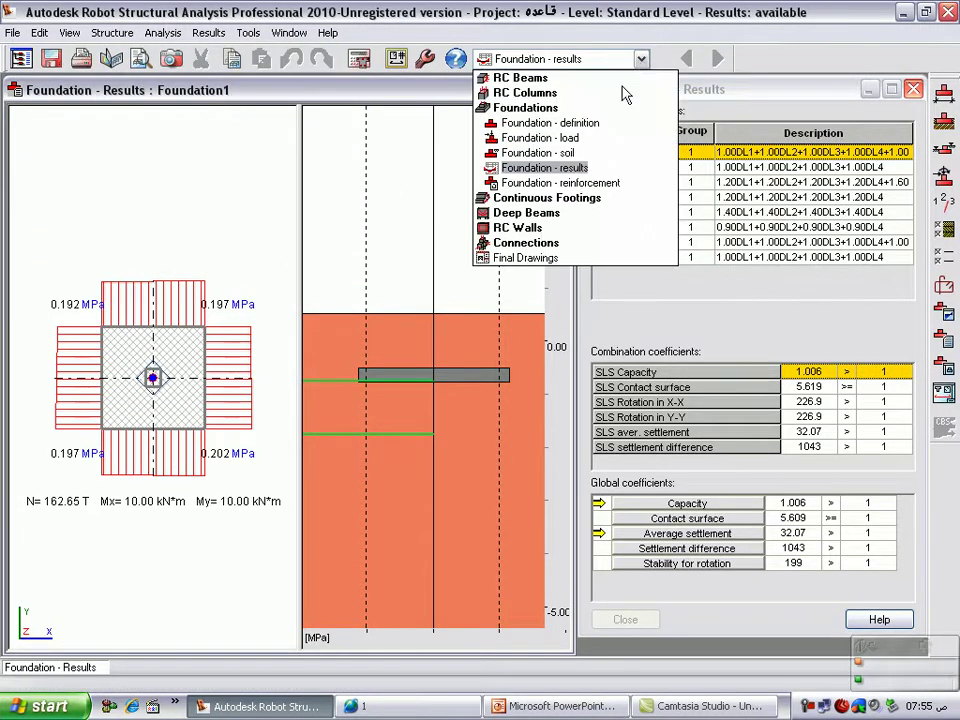
click(590, 168)
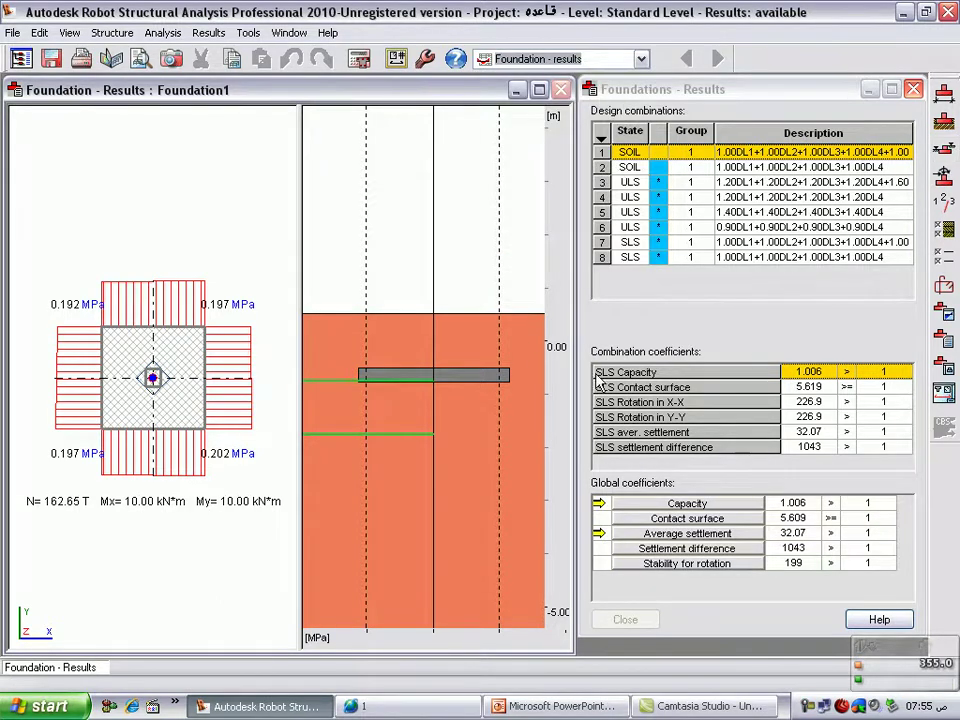
drag(683, 95, 683, 102)
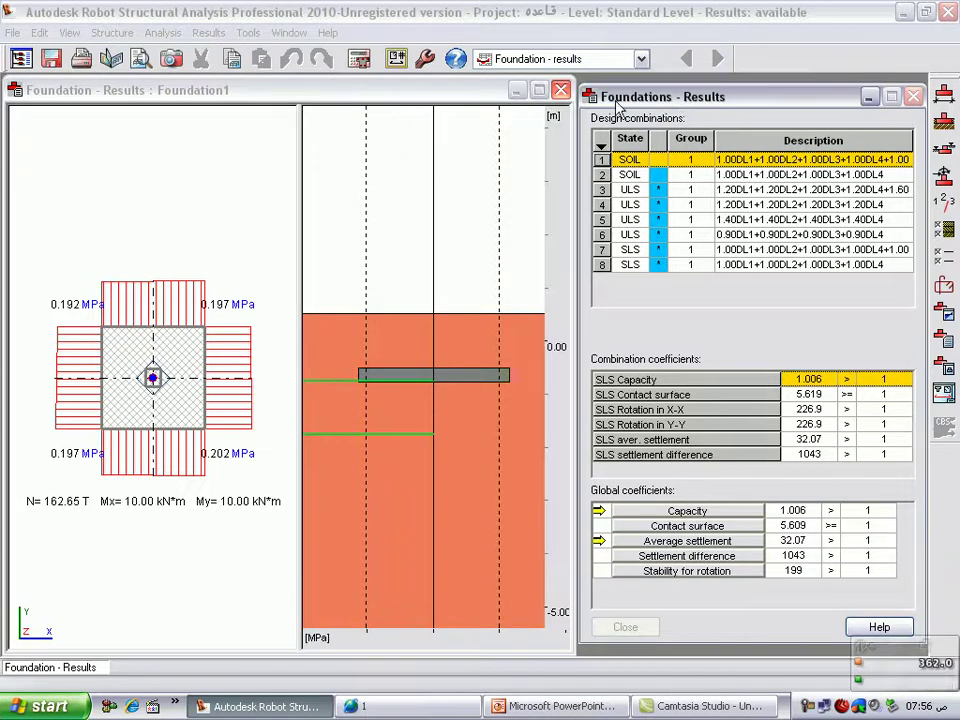
click(440, 100)
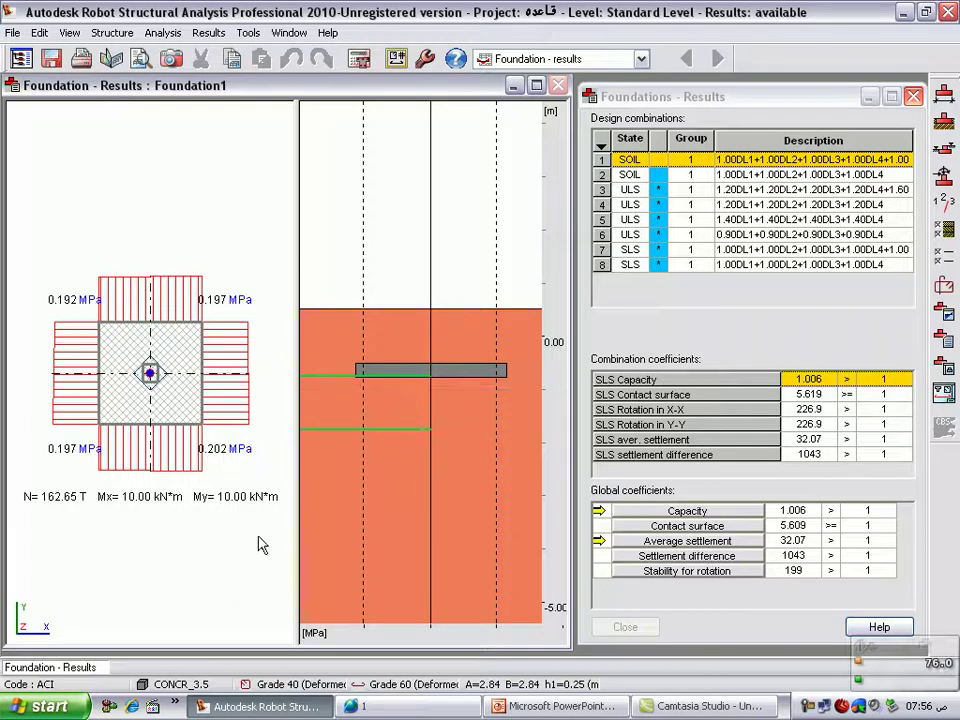
Switch to the Foundation - reinforcement layout and pan the 3D rebar view into place.
click(641, 59)
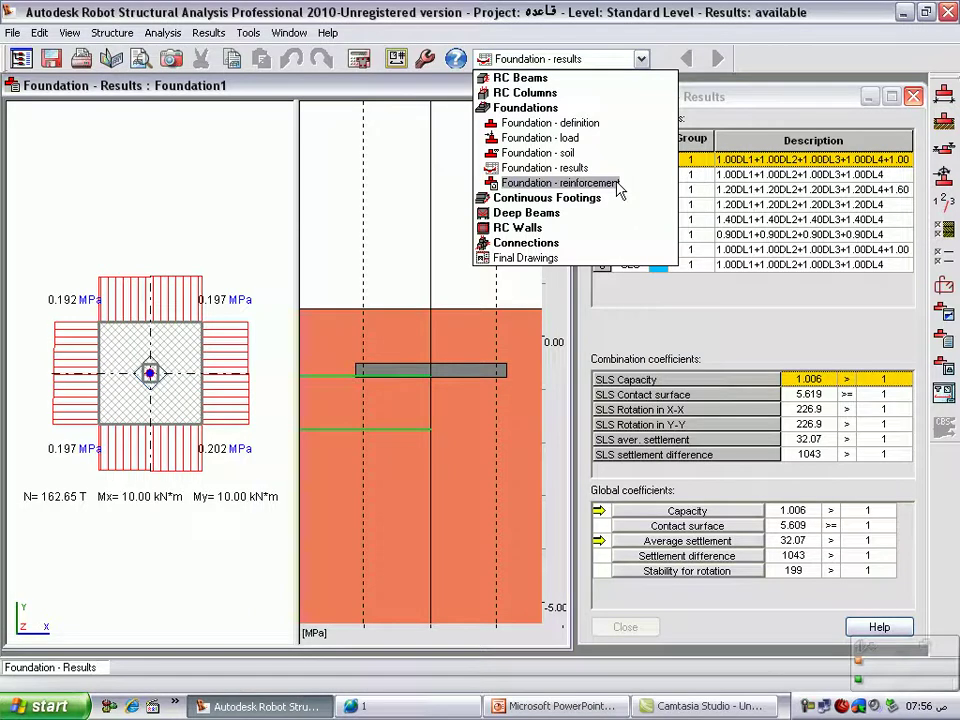
click(617, 184)
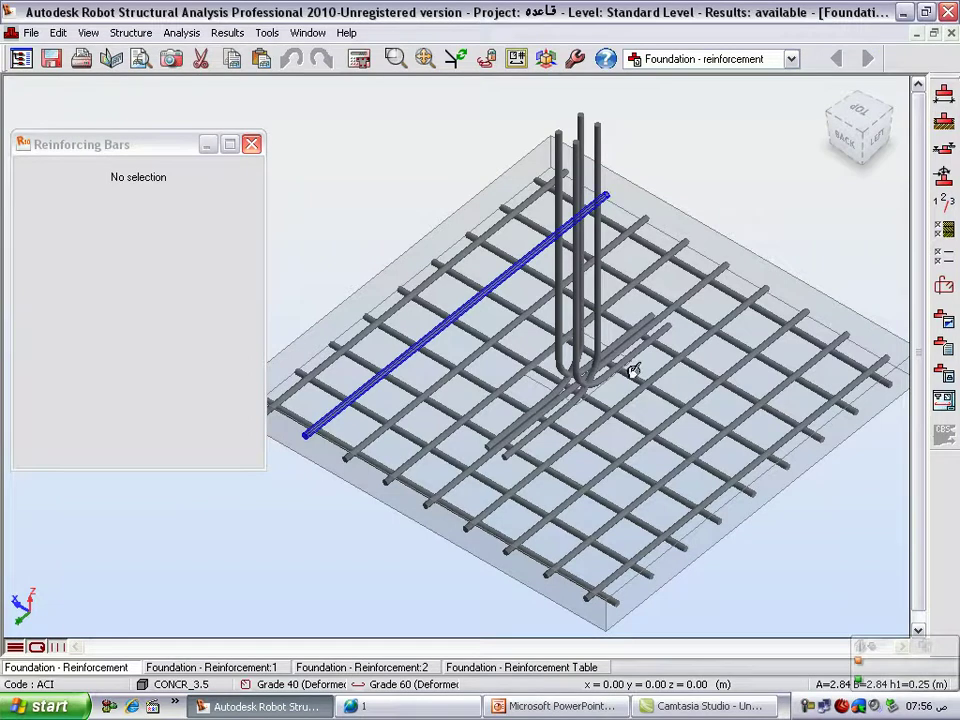
middle_drag(677, 418, 599, 382)
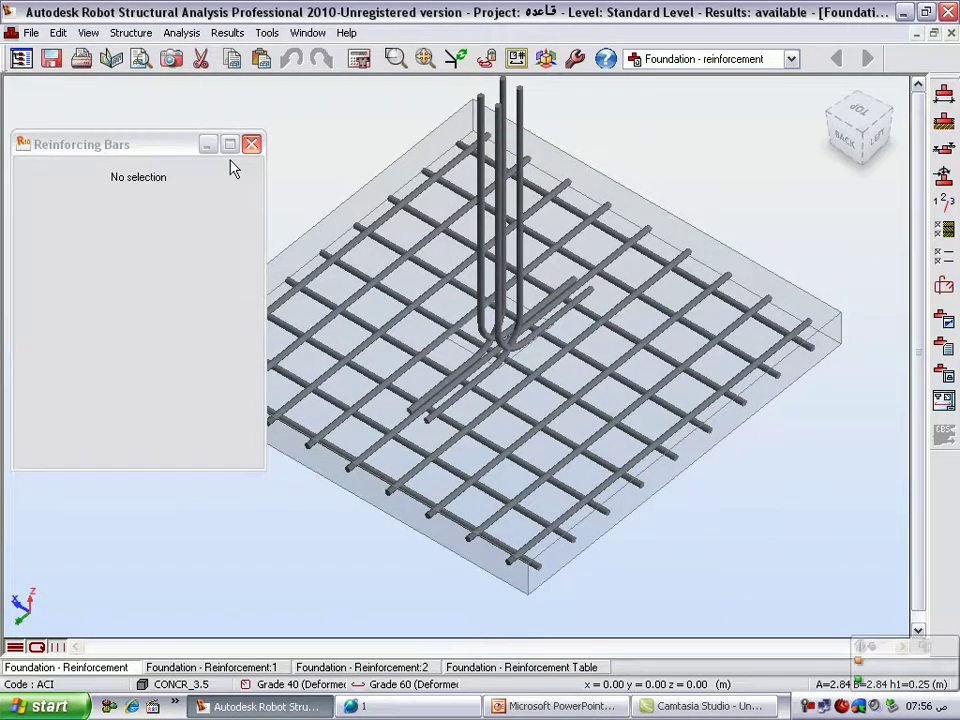
drag(178, 150, 99, 130)
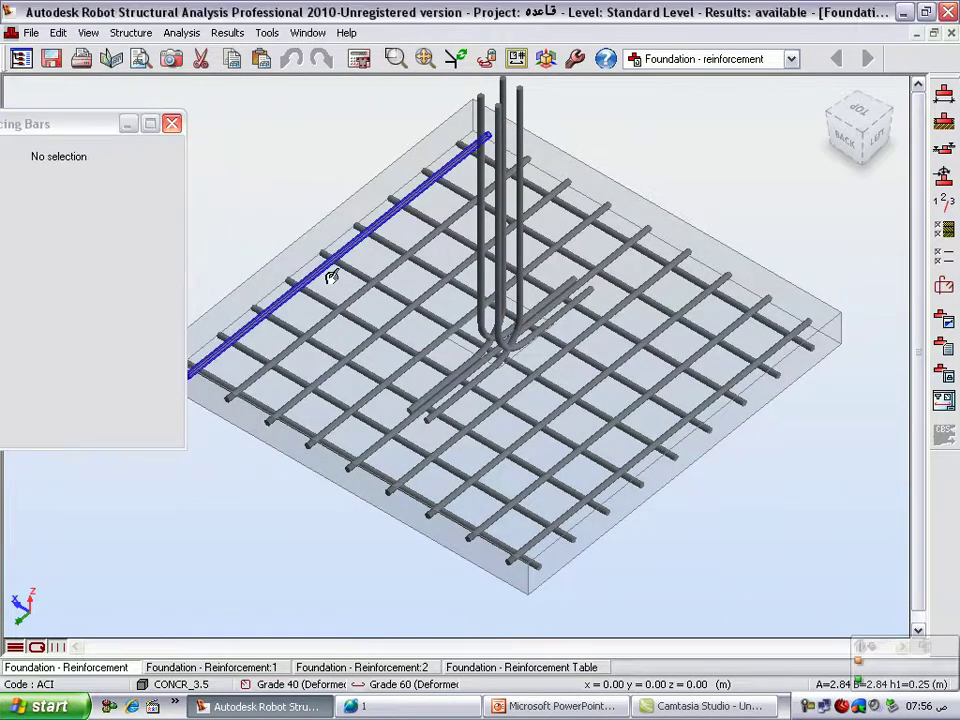
middle_drag(331, 277, 388, 272)
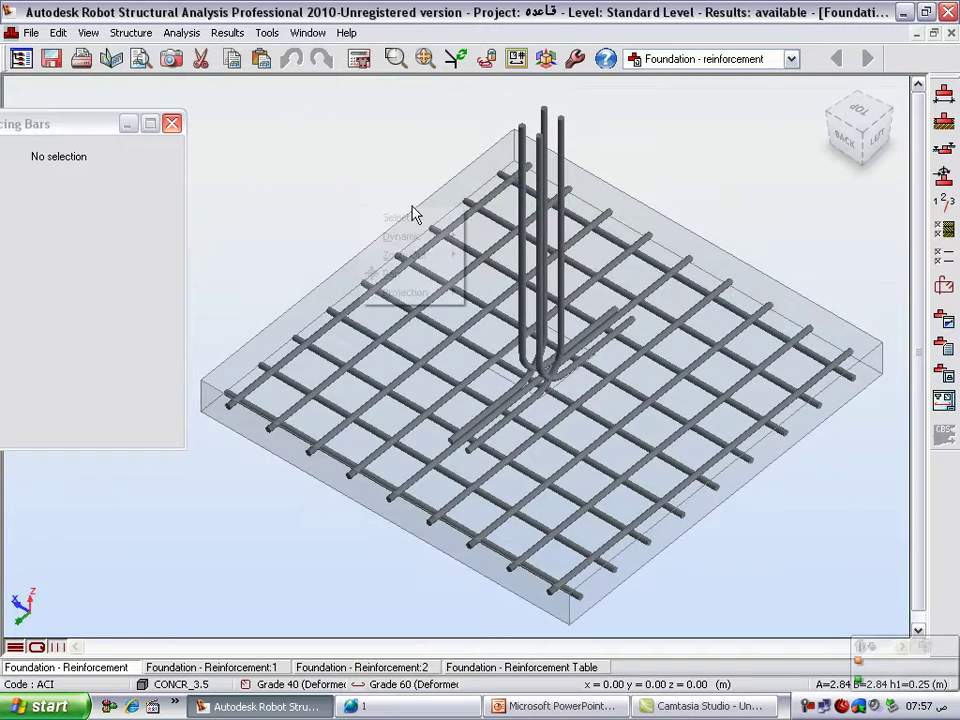
Rotate the 3D view to tilt the footing to a near side-on angle.
right_click(411, 214)
click(390, 272)
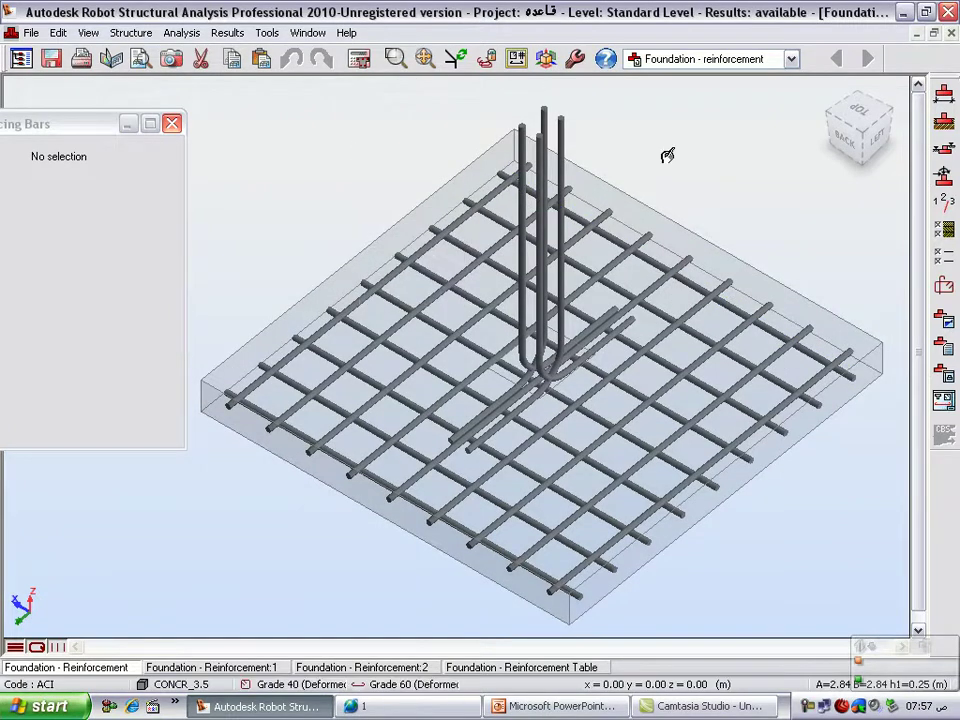
mouse_move(857, 135)
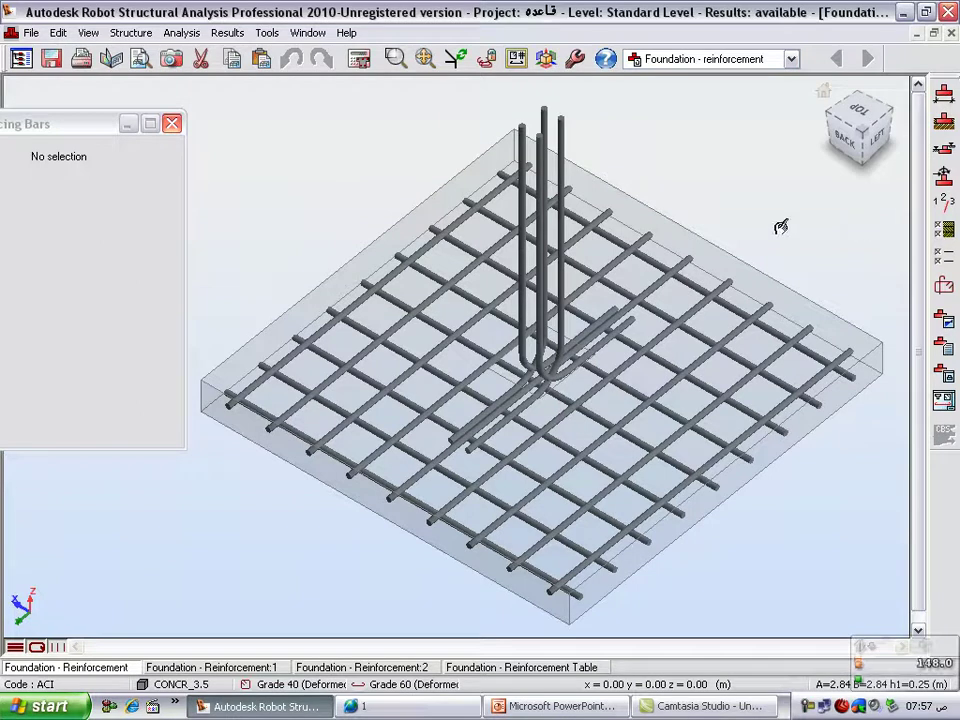
right_click(743, 213)
mouse_move(785, 241)
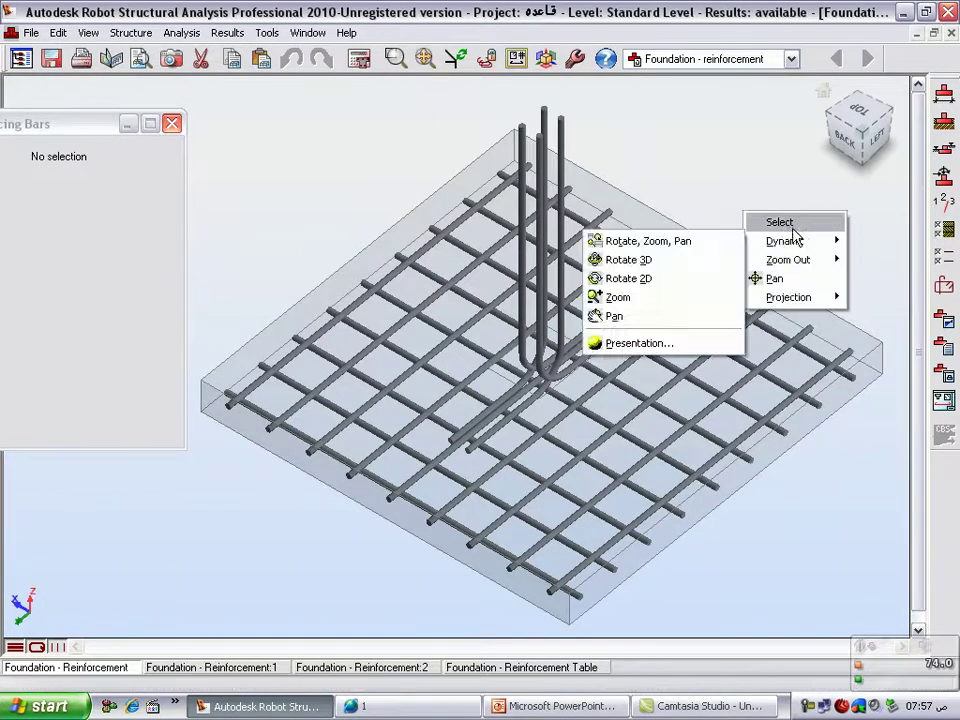
click(658, 260)
mouse_move(626, 388)
mouse_down()
mouse_move(613, 330)
mouse_move(574, 364)
mouse_up()
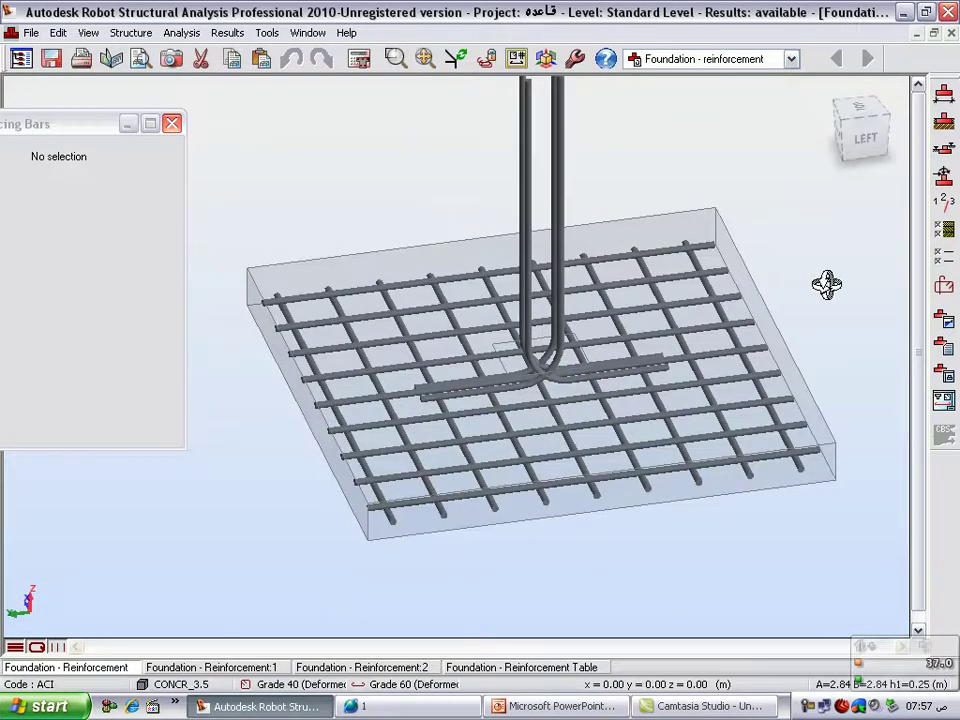
Window-select all the bottom mesh bars.
right_click(783, 237)
click(842, 242)
mouse_move(856, 252)
mouse_down()
mouse_move(770, 490)
mouse_move(760, 491)
mouse_up()
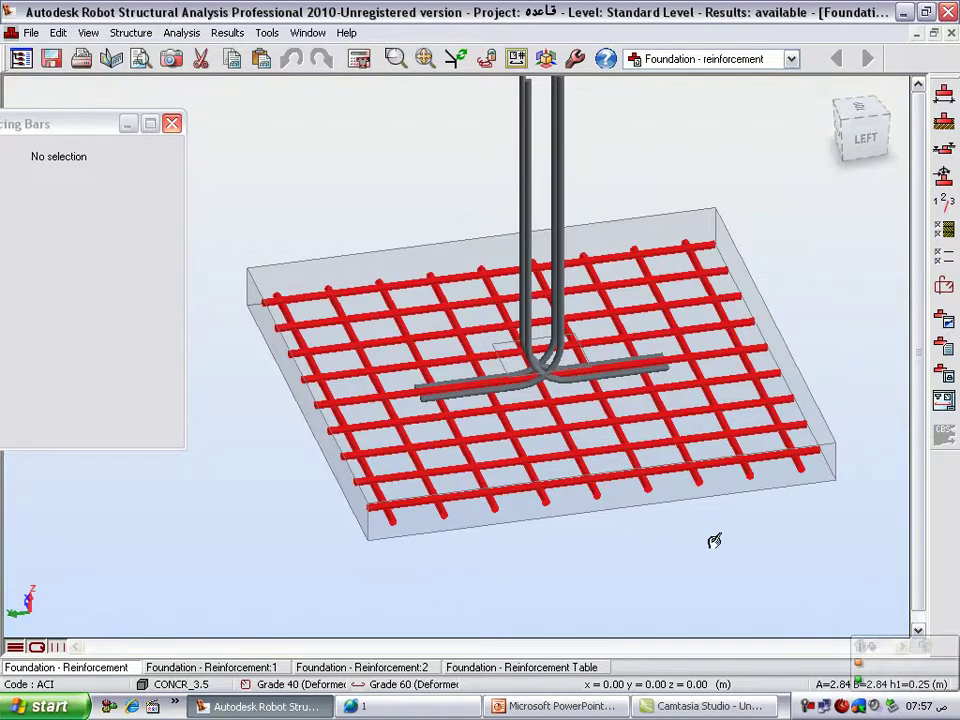
Check the bar properties panel, leaving the diameter at #14, then collapse it.
mouse_move(112, 126)
mouse_down()
mouse_move(251, 113)
mouse_move(298, 133)
mouse_up()
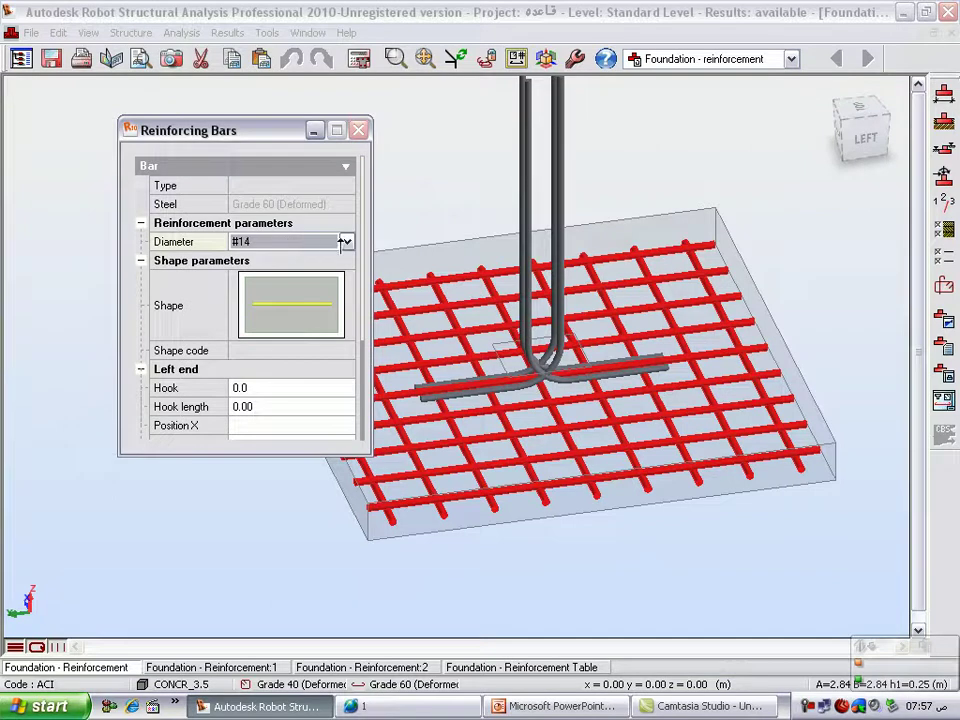
click(345, 241)
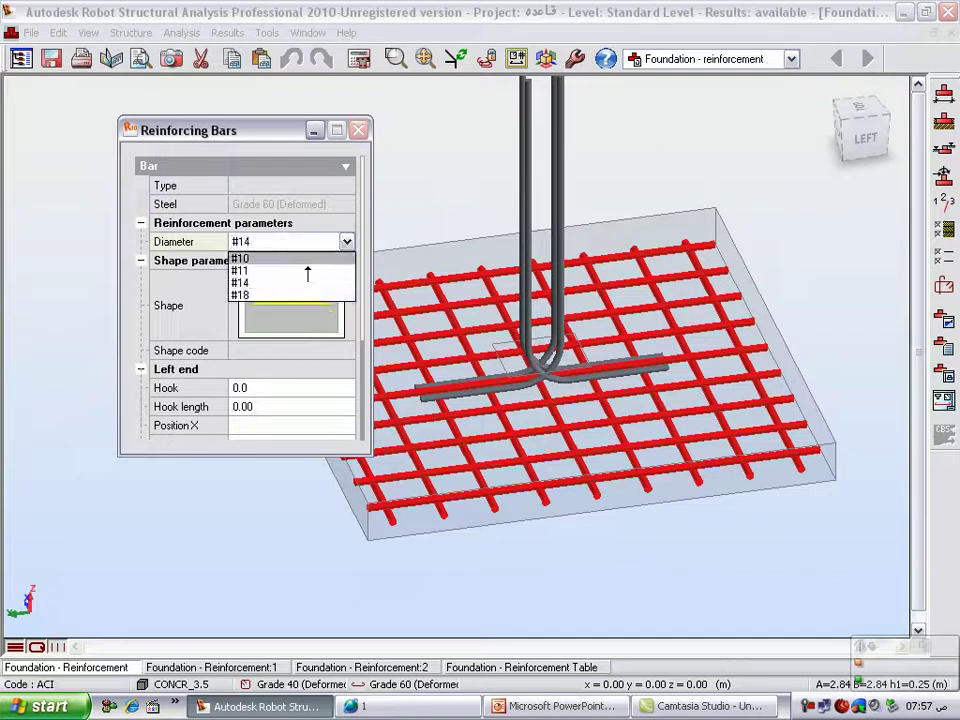
click(325, 282)
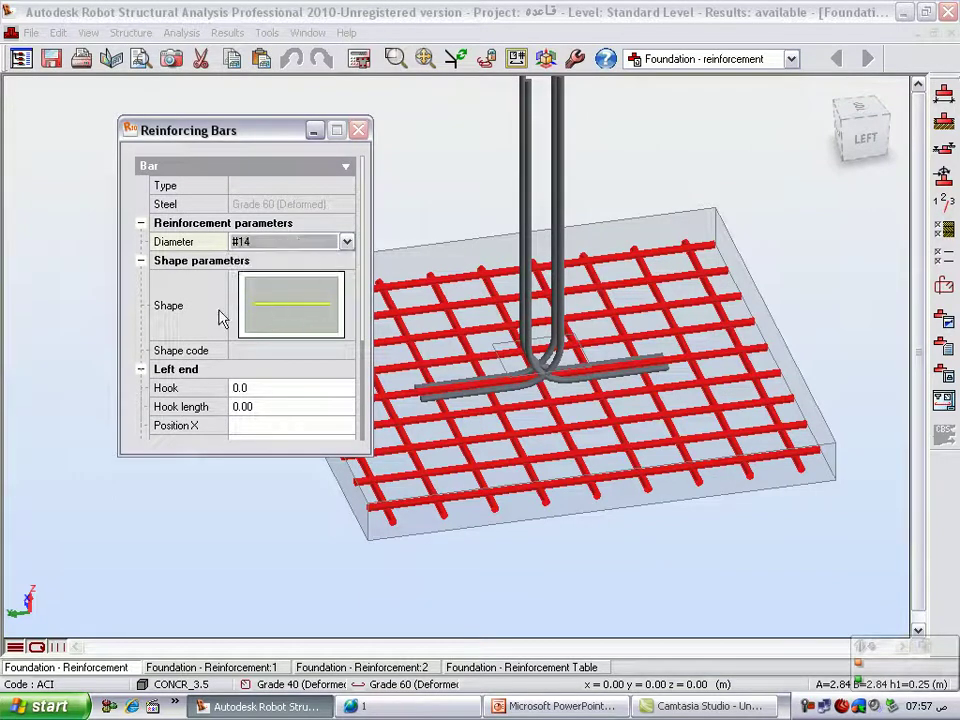
click(296, 315)
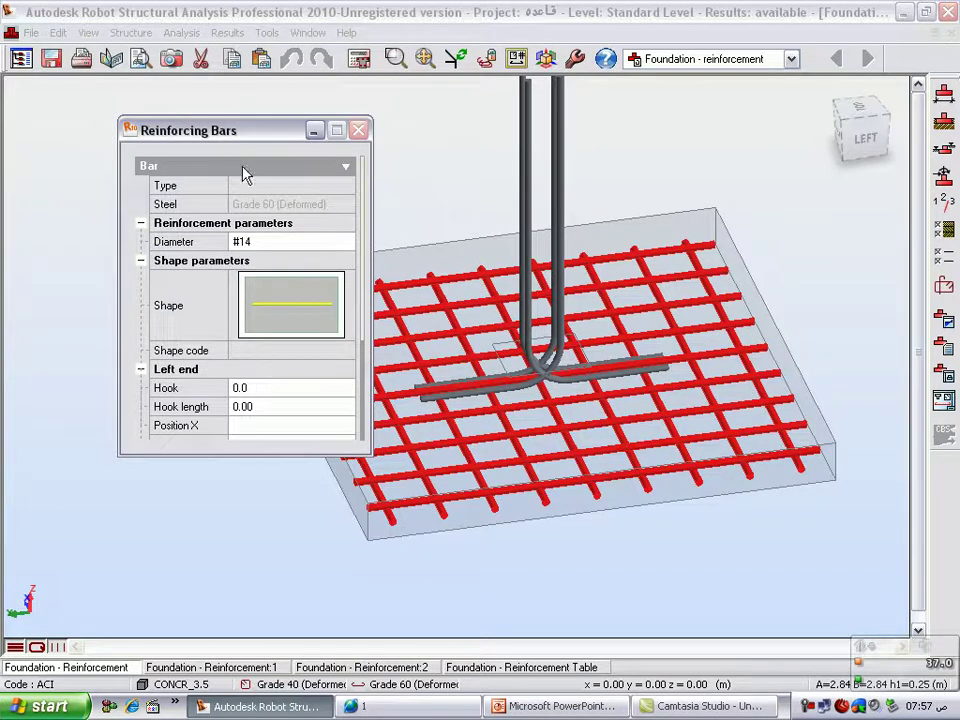
drag(189, 130, 137, 130)
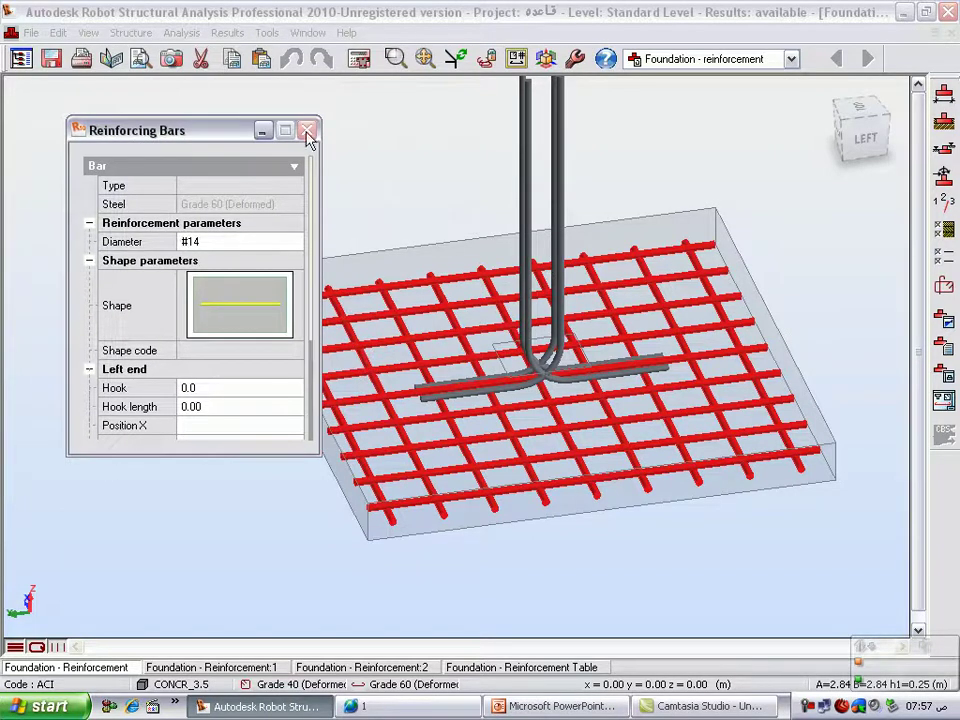
click(262, 130)
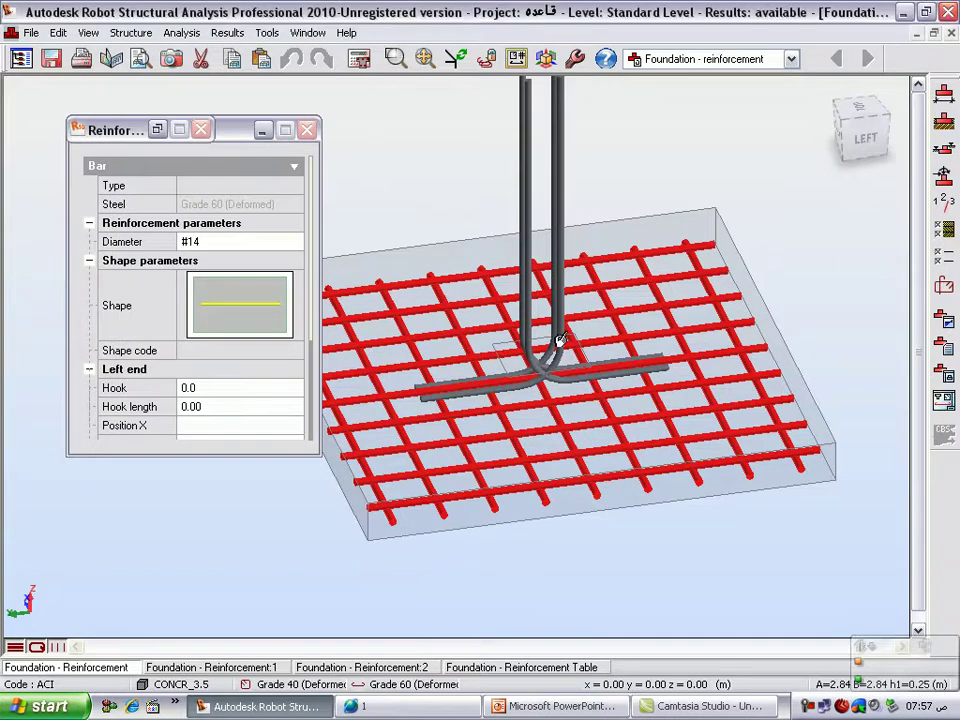
Select the vertical dowel bars and orbit the footing to a left-side perspective.
drag(615, 122, 476, 176)
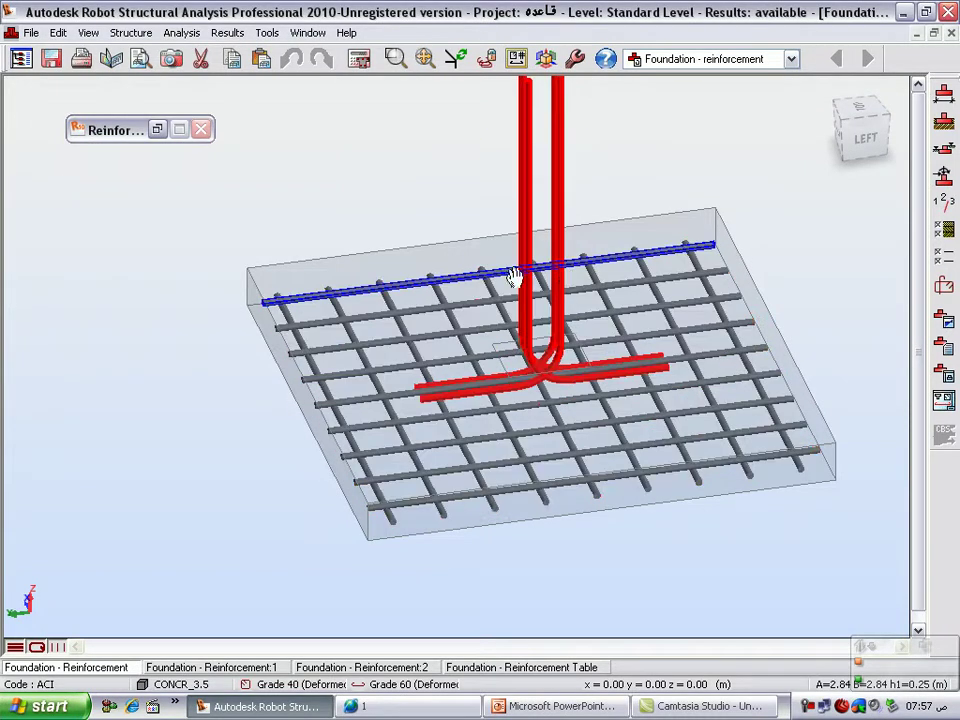
middle_drag(516, 328, 534, 388)
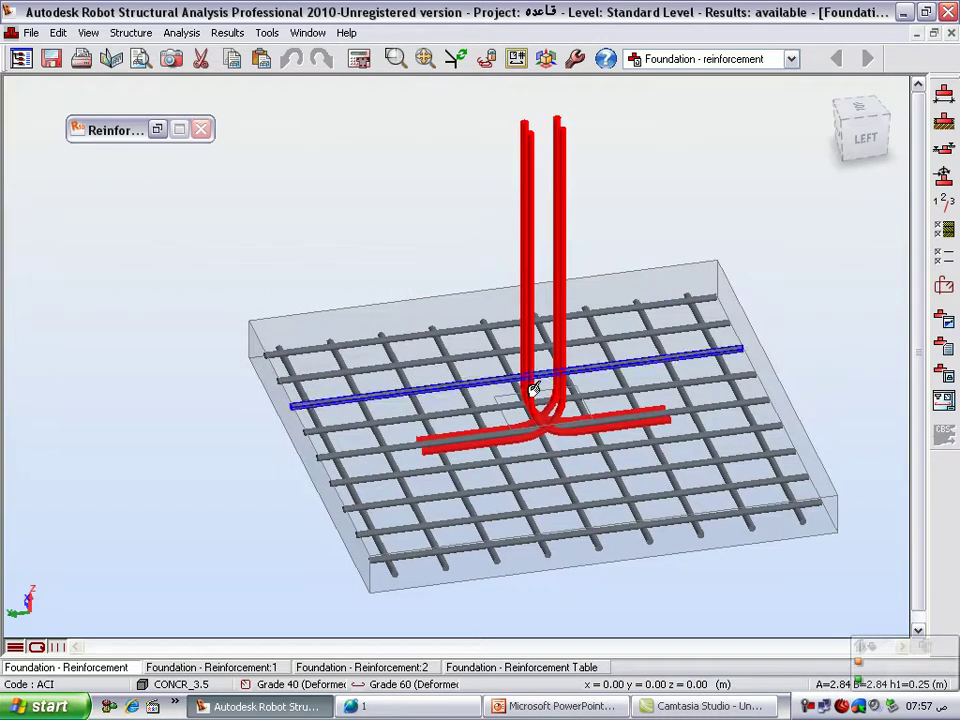
right_click(277, 208)
click(427, 238)
mouse_move(446, 364)
mouse_down()
mouse_move(475, 386)
mouse_move(482, 364)
mouse_move(403, 238)
mouse_up()
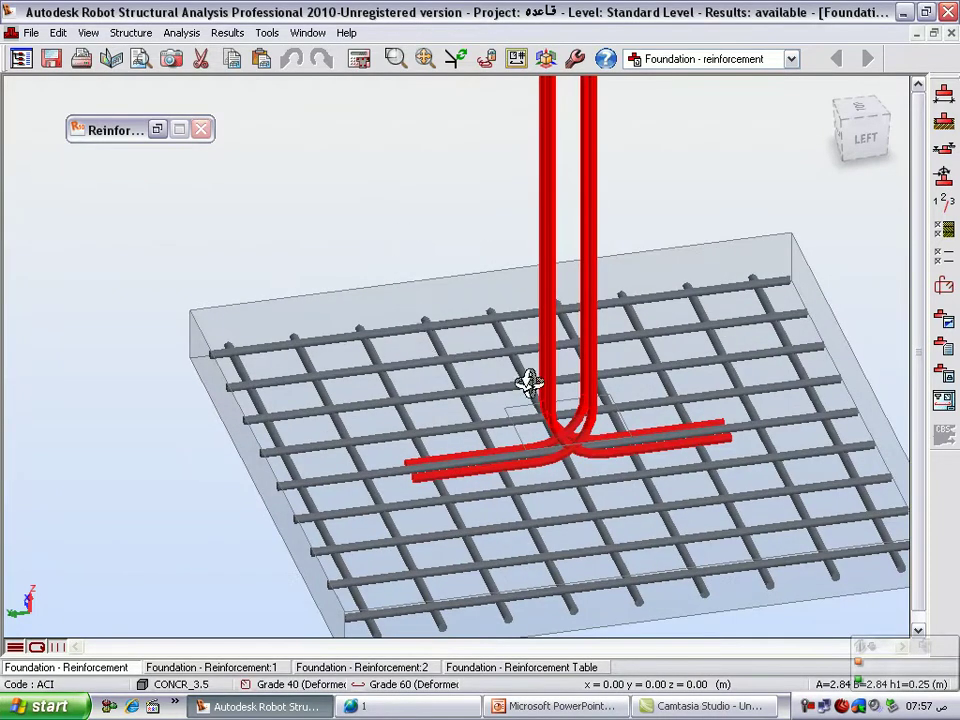
drag(528, 382, 527, 384)
mouse_move(458, 424)
mouse_down()
mouse_move(405, 388)
mouse_move(435, 369)
mouse_up()
mouse_move(499, 424)
mouse_down()
mouse_move(469, 410)
mouse_move(336, 279)
mouse_up()
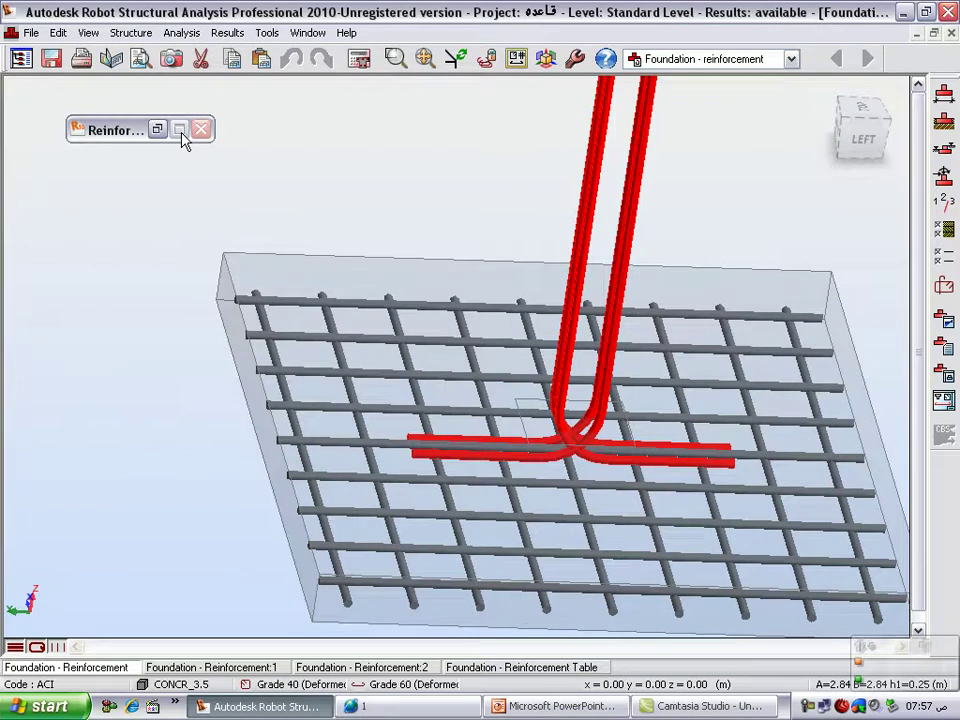
Restore the reinforcing bar properties, keep the diameter at #14, and zoom in on the mesh.
click(157, 129)
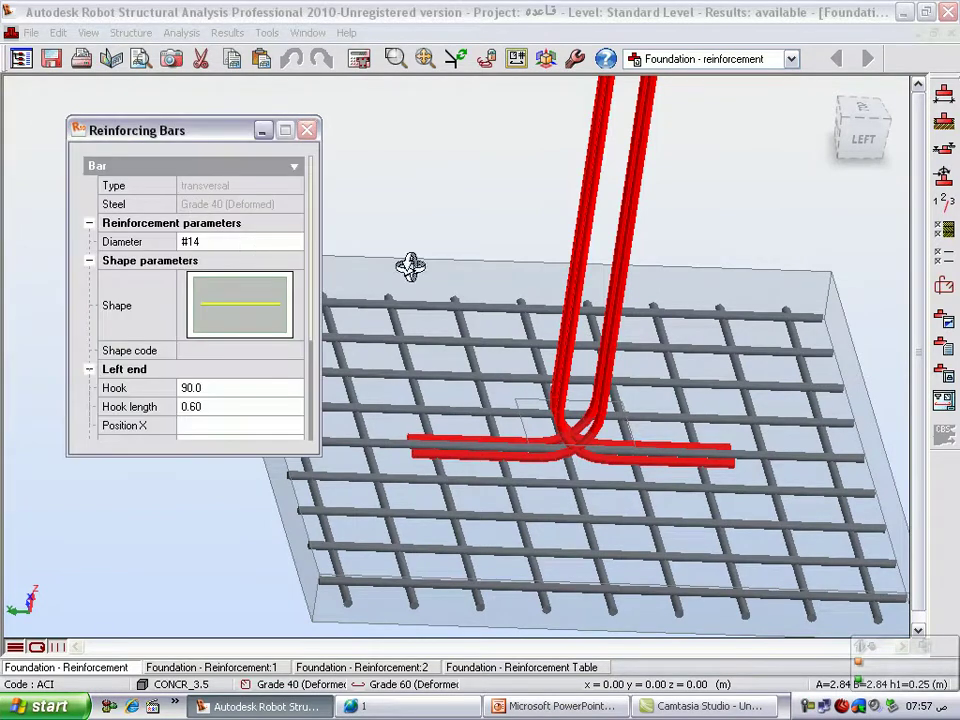
click(205, 242)
click(295, 241)
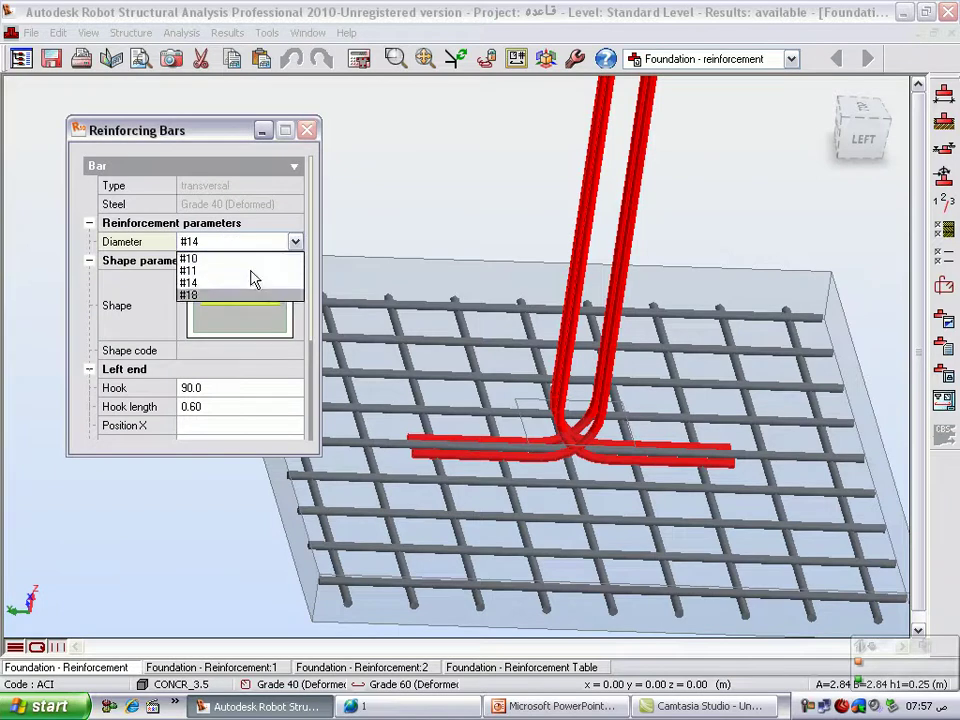
click(263, 175)
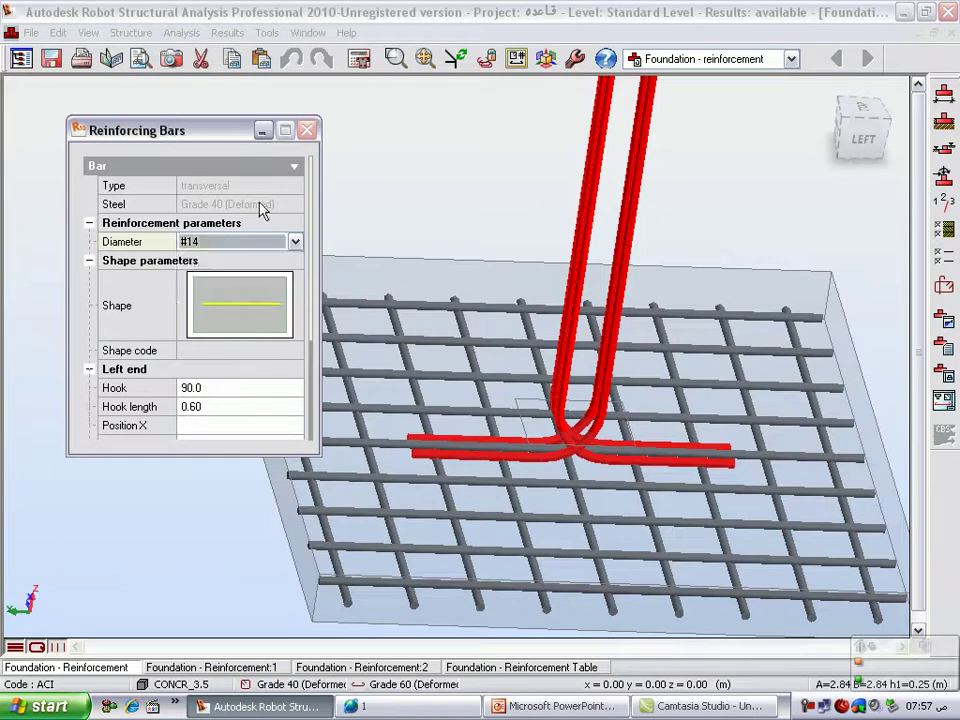
click(296, 244)
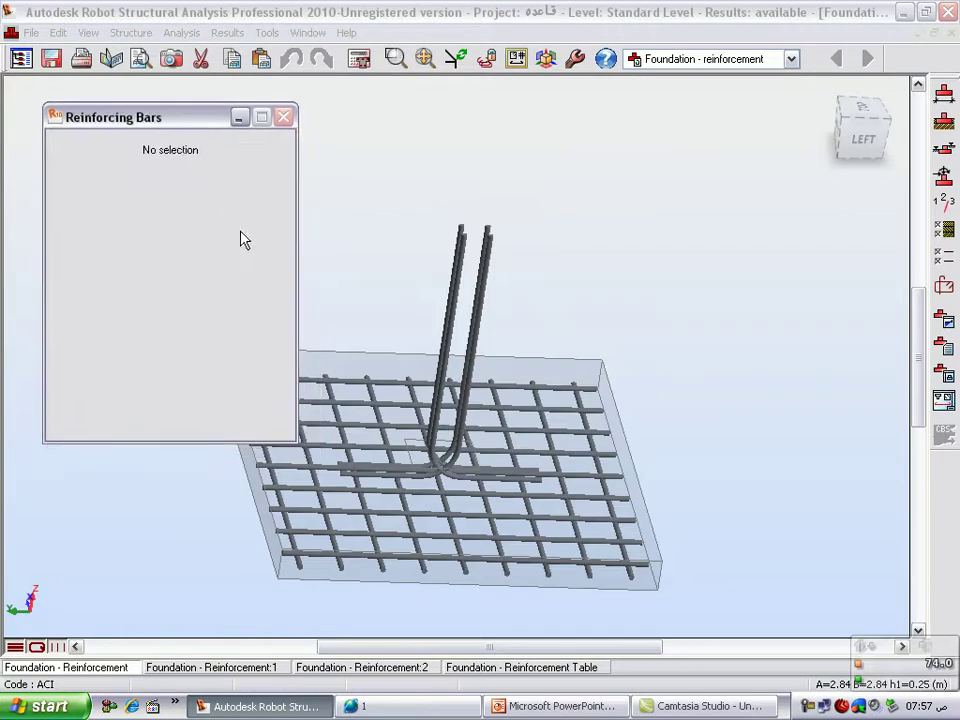
middle_drag(544, 210, 574, 261)
scroll(568, 266, up, 2)
Select the dowel bars and set their hook length to 1.
right_click(592, 273)
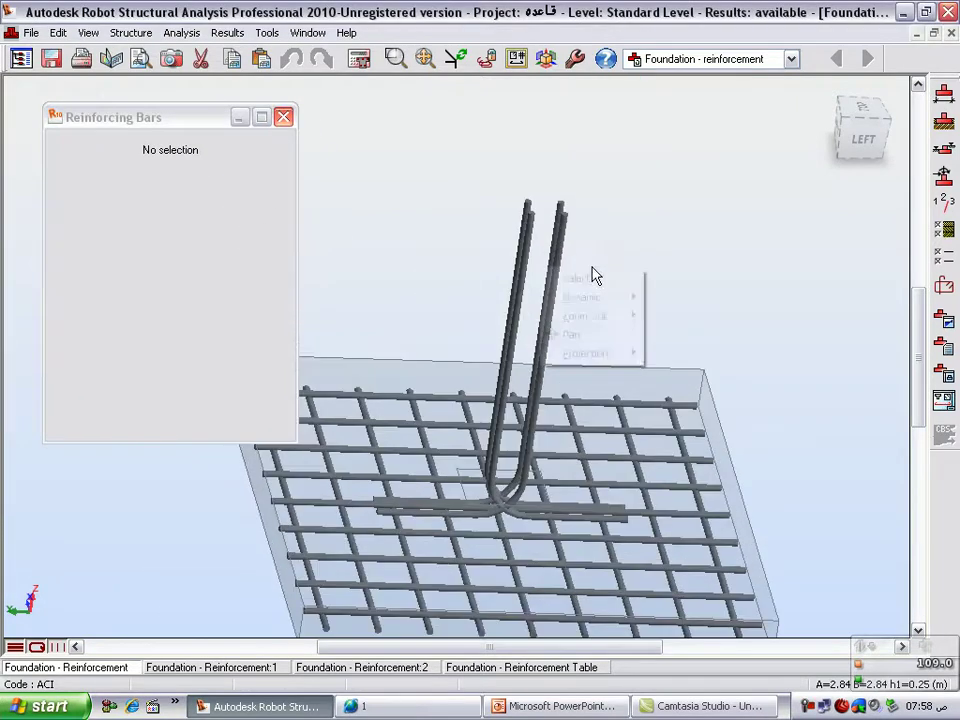
click(462, 282)
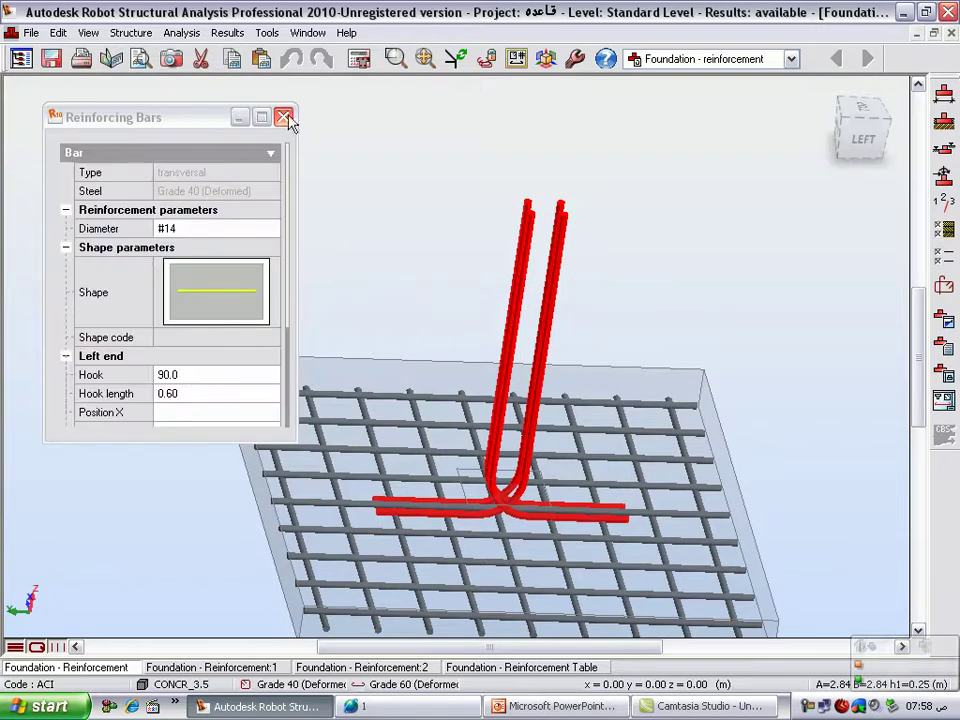
click(177, 394)
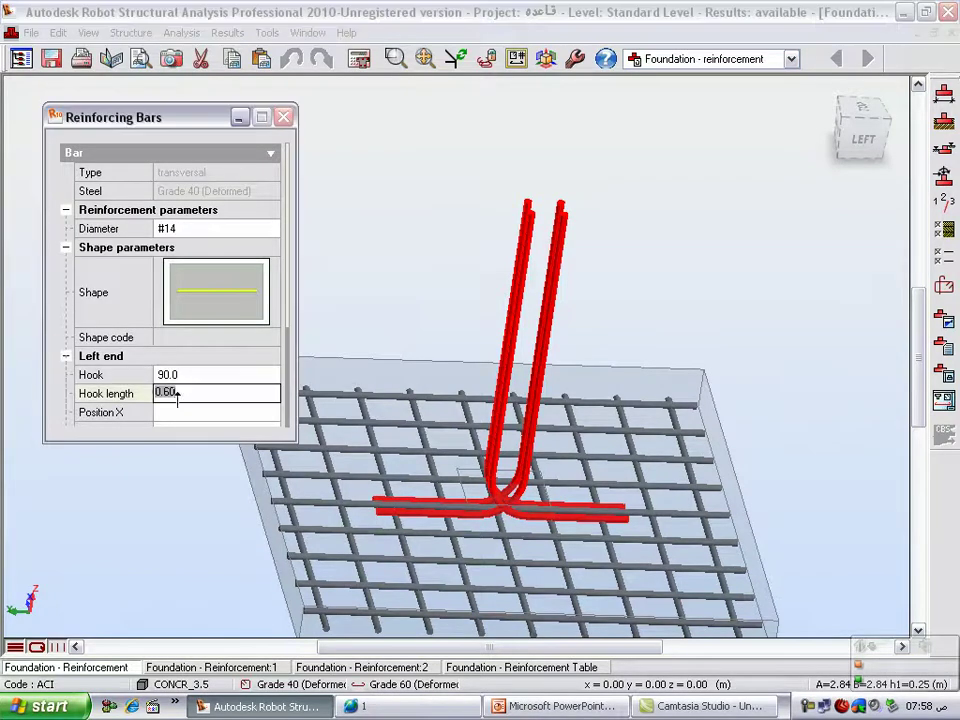
text(1)
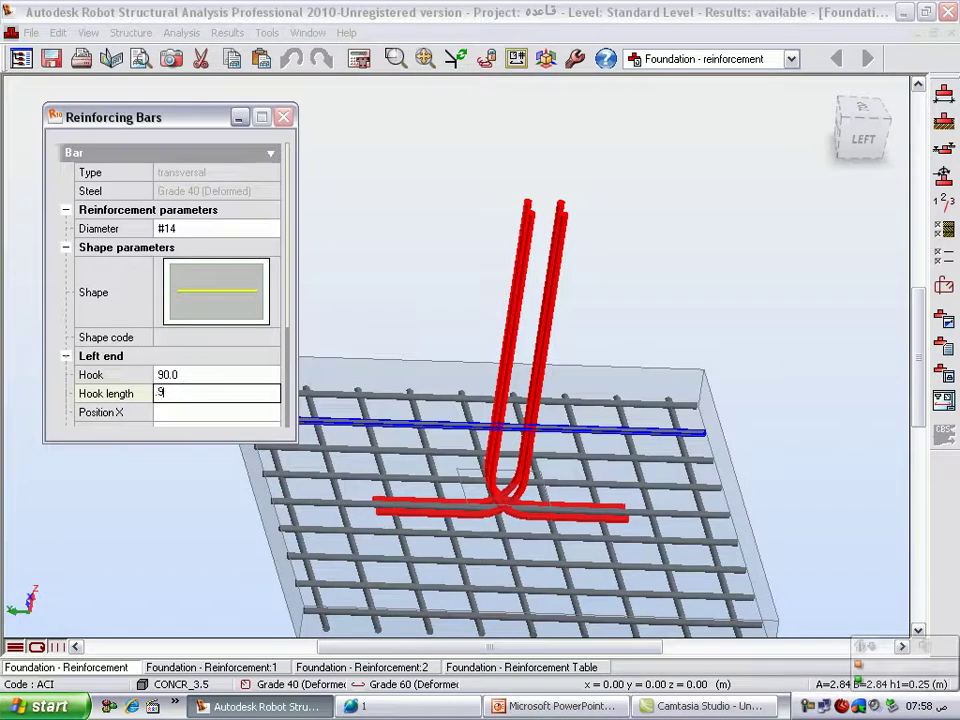
key(Return)
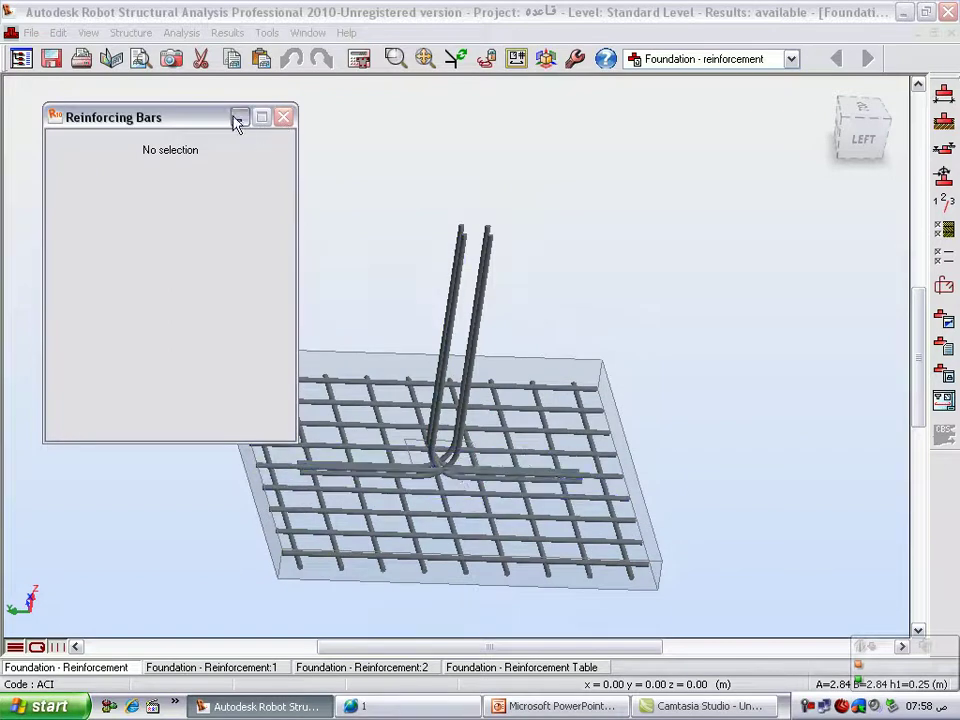
Minimize the bar properties and inspect the Foundation - Reinforcement:1 side elevation.
click(238, 118)
middle_drag(377, 357, 373, 267)
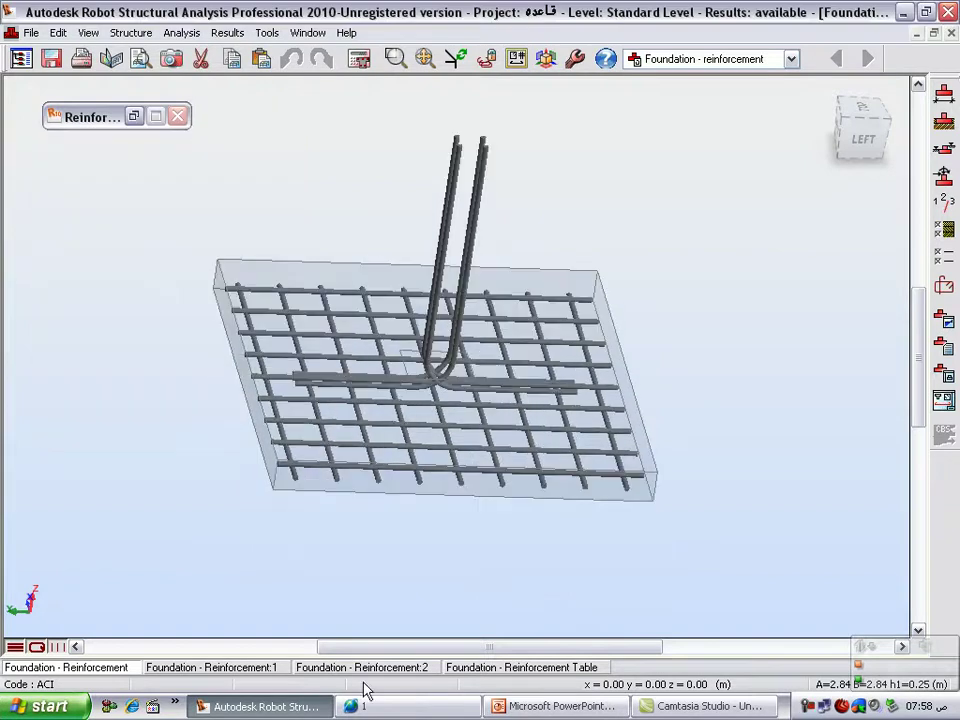
click(227, 677)
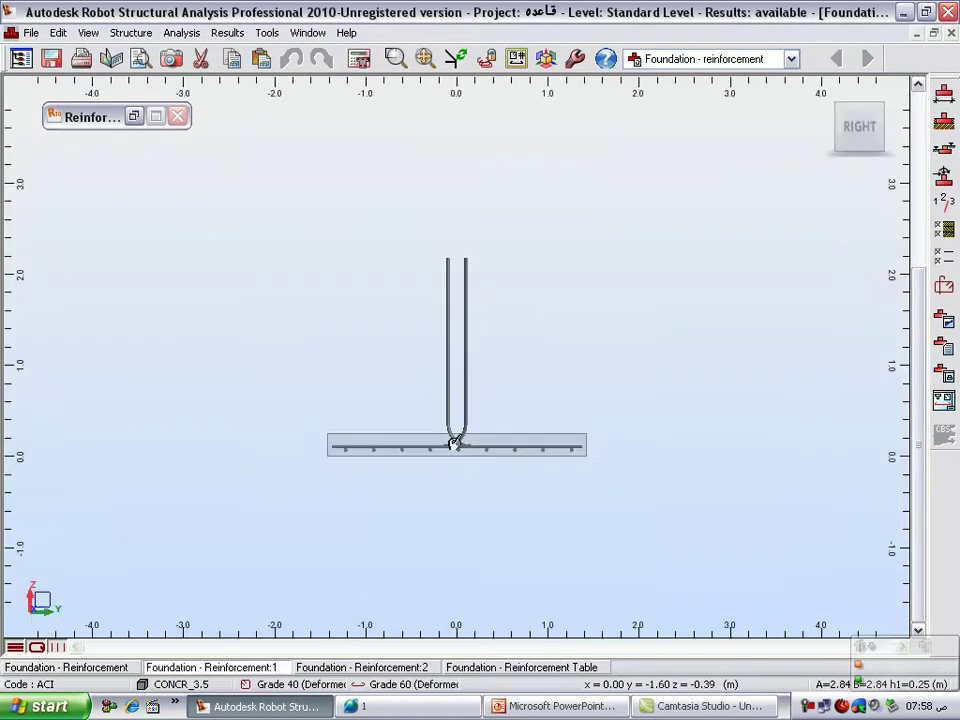
scroll(453, 442, up, 1)
scroll(456, 446, up, 2)
scroll(458, 447, down, 2)
scroll(458, 447, down, 1)
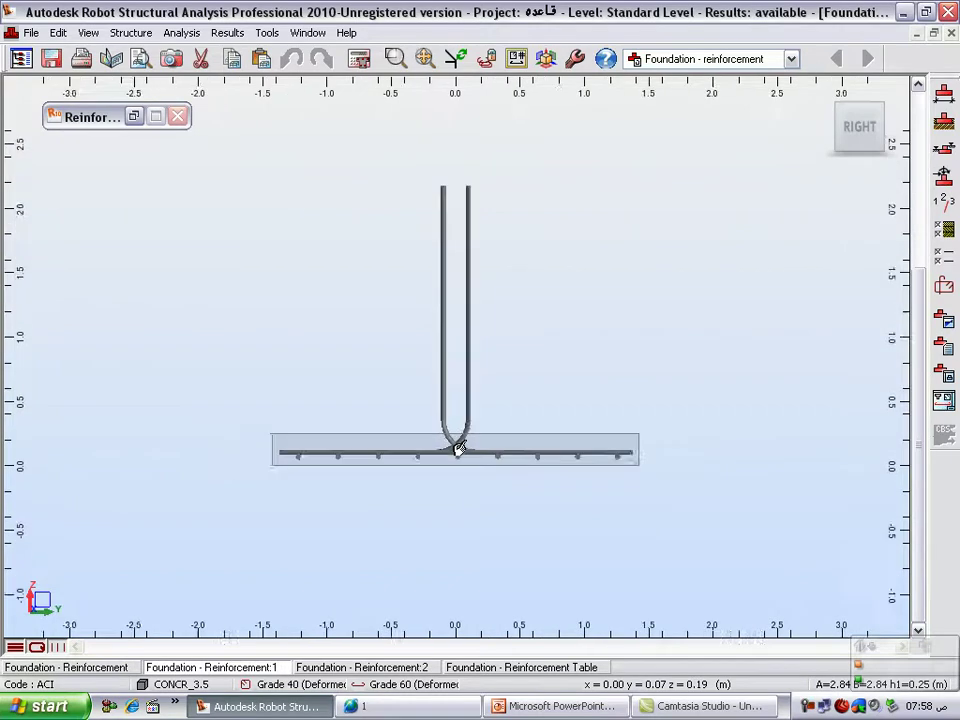
scroll(458, 447, down, 1)
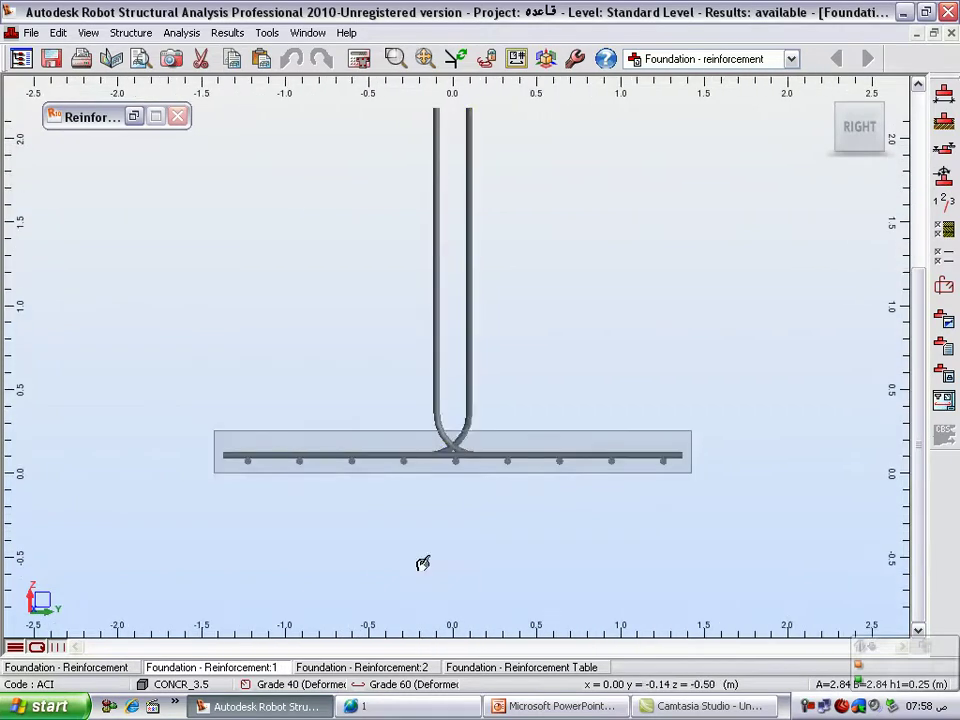
Show the Foundation - Reinforcement:2 front elevation of the footing and dowels.
click(363, 668)
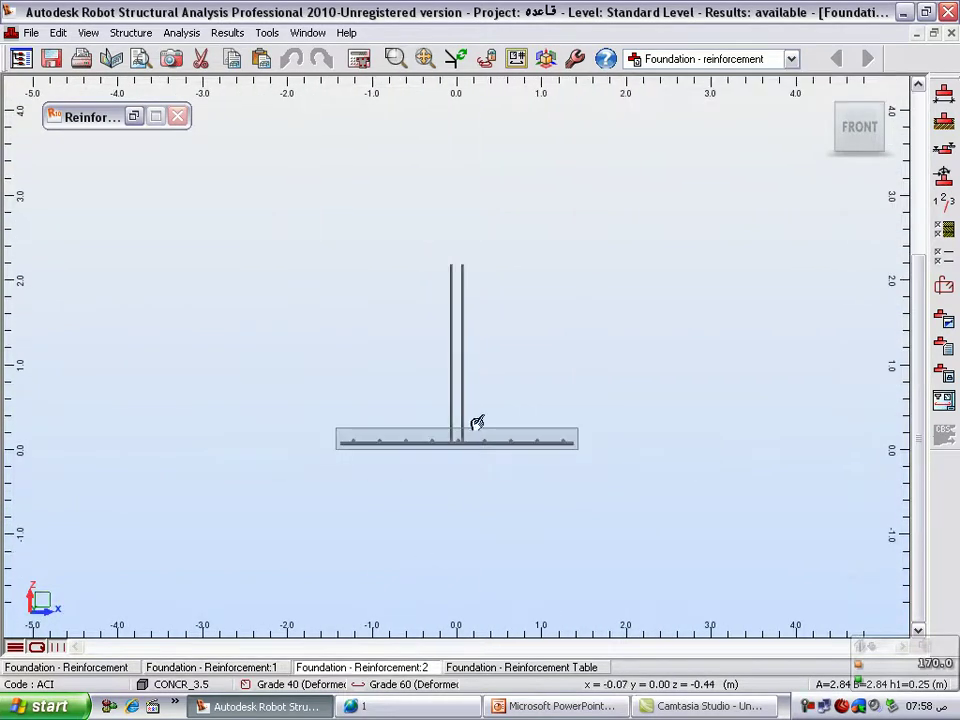
scroll(476, 433, down, 1)
scroll(476, 435, up, 3)
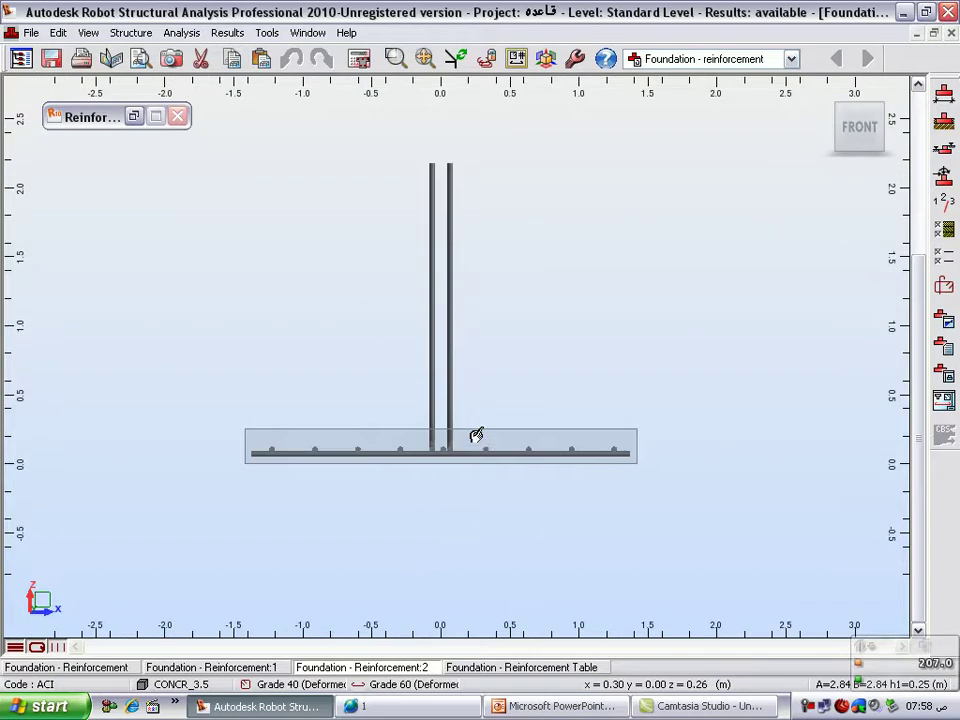
Open the Foundation - Reinforcement Table with the minimized window moved off its rows.
click(533, 670)
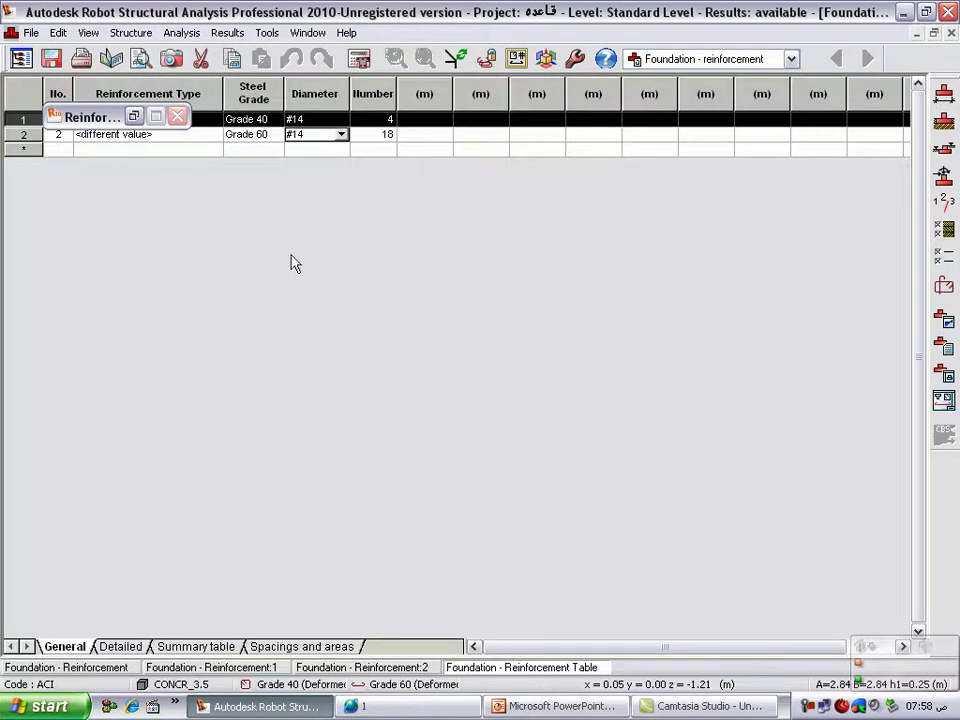
drag(100, 117, 105, 151)
drag(131, 191, 177, 303)
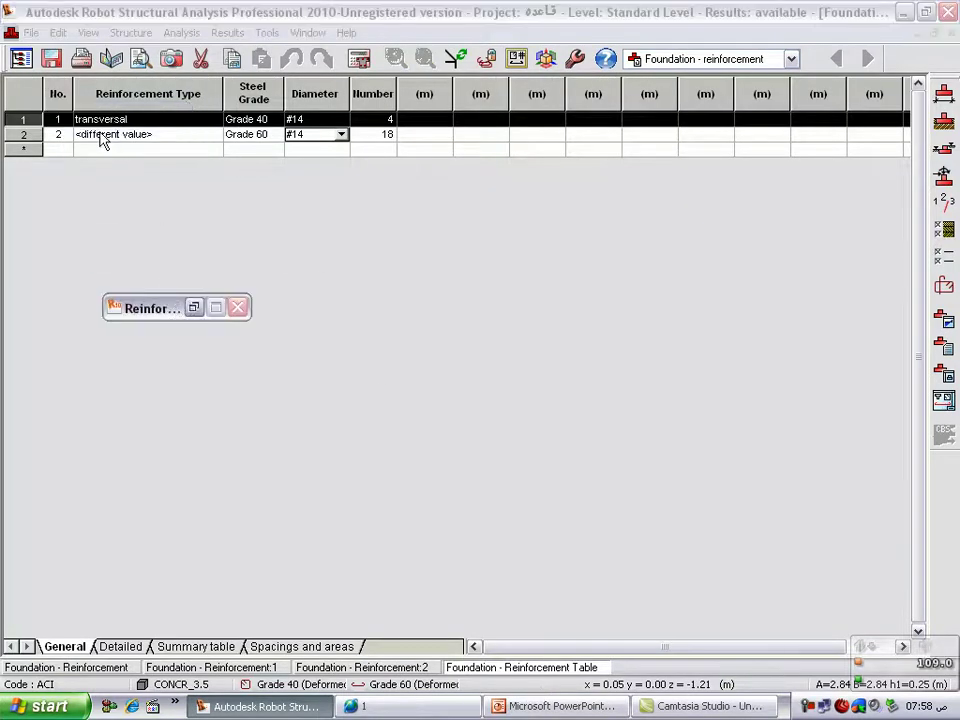
click(314, 137)
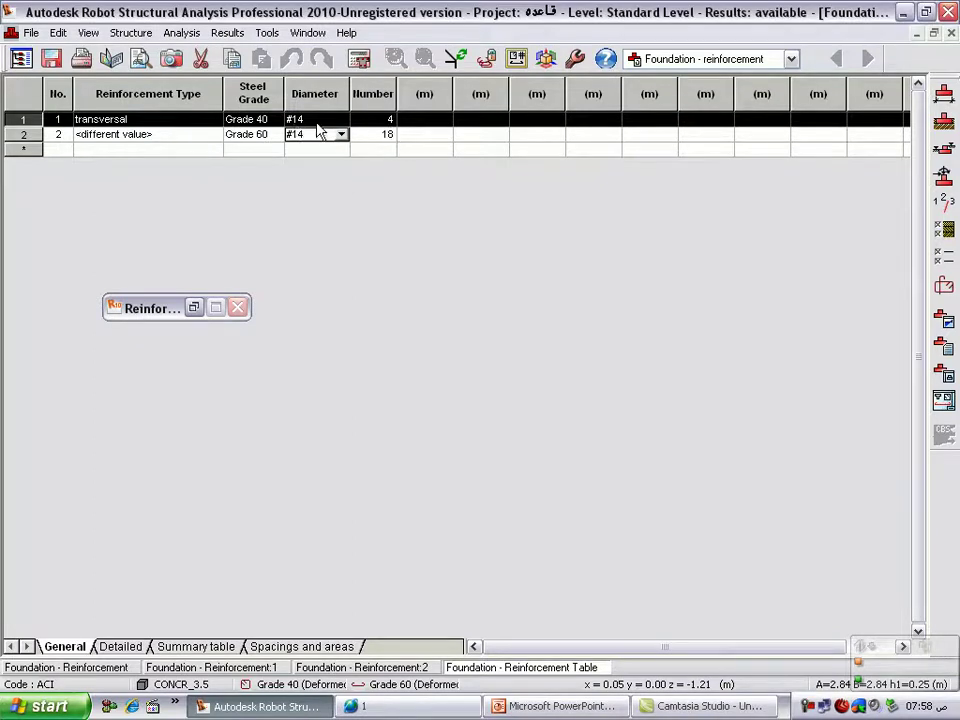
Open the Diameter dropdowns for rows 1 and 2 in the table.
click(320, 121)
click(340, 119)
click(270, 122)
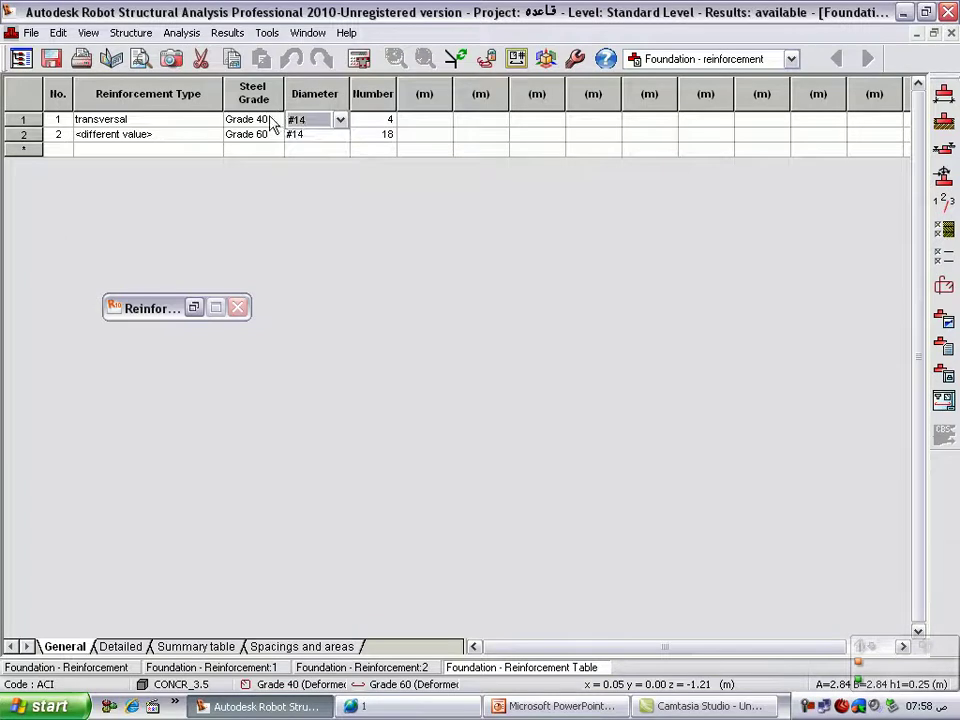
click(330, 122)
click(340, 120)
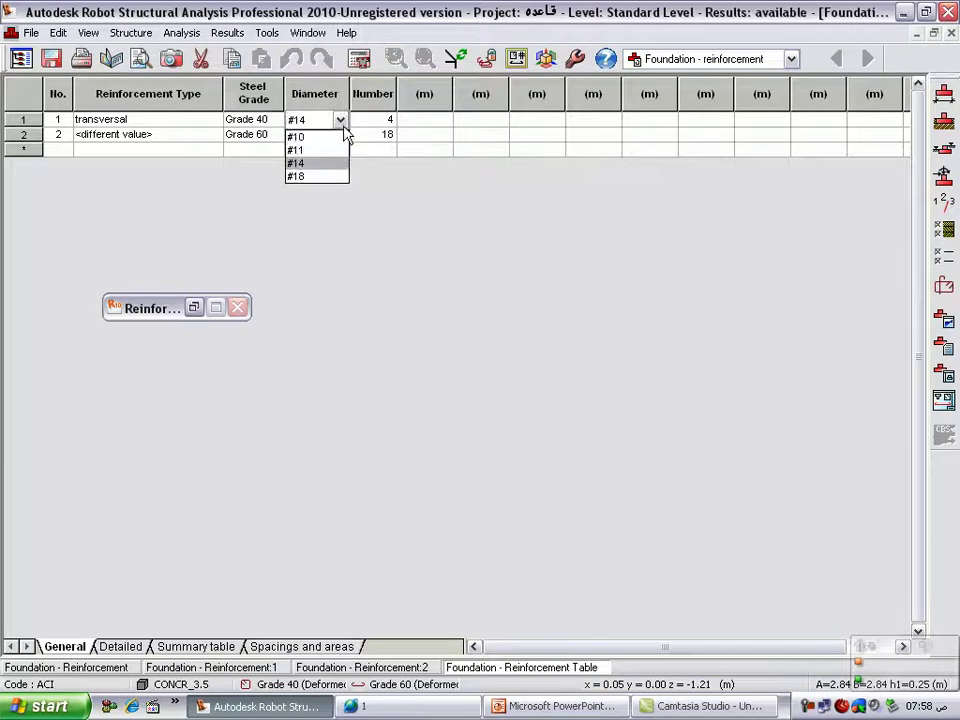
click(311, 136)
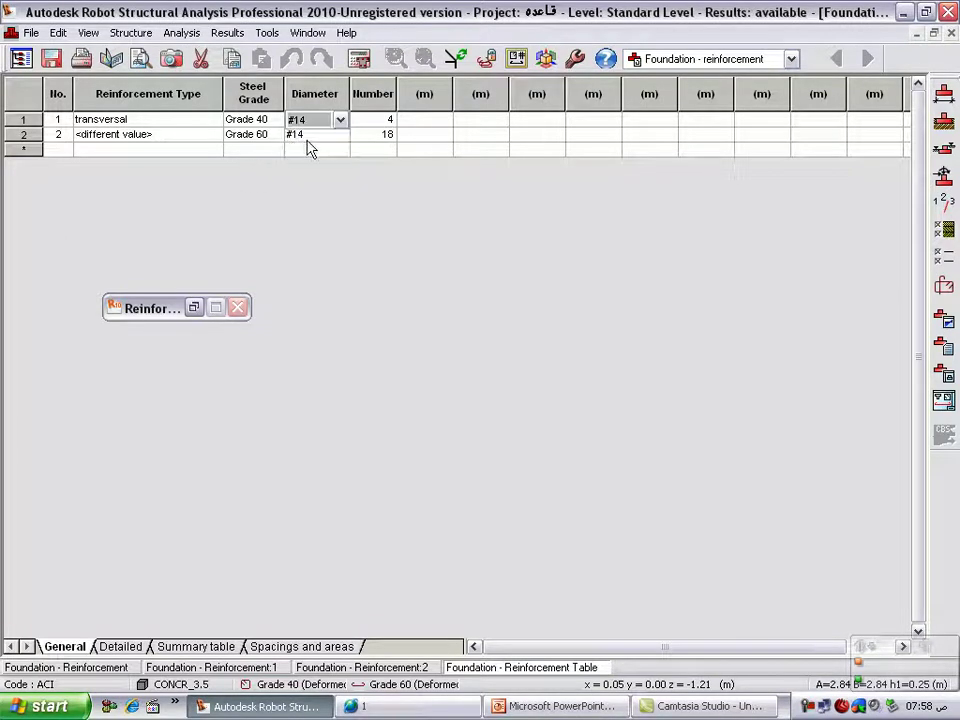
click(340, 134)
click(327, 183)
click(340, 136)
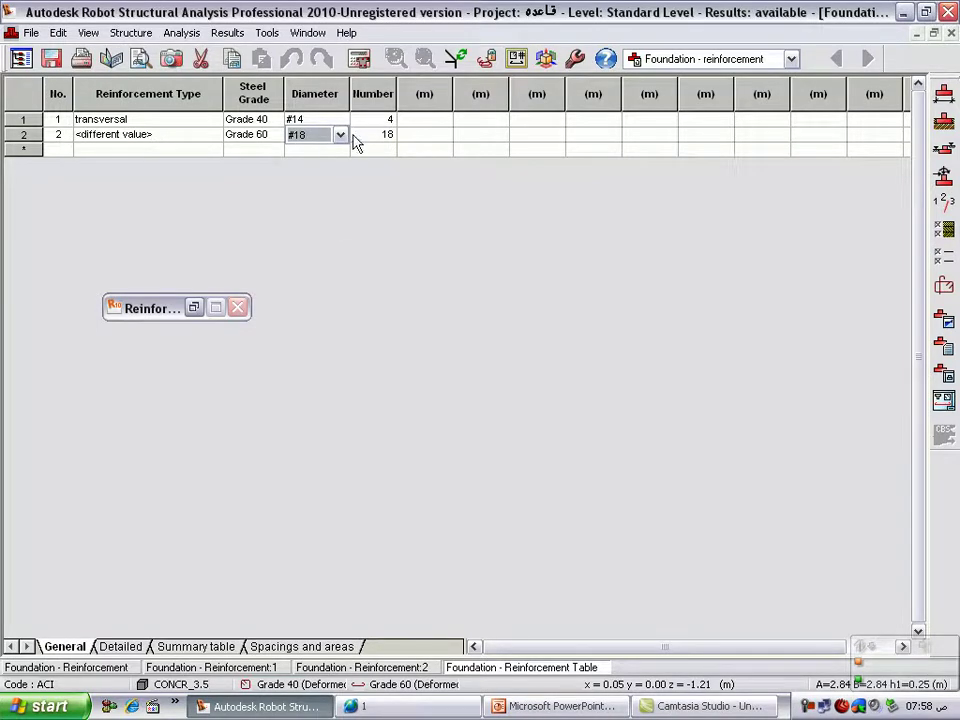
Set the transversal row's bar diameter to #18 and commit it.
drag(392, 141, 381, 153)
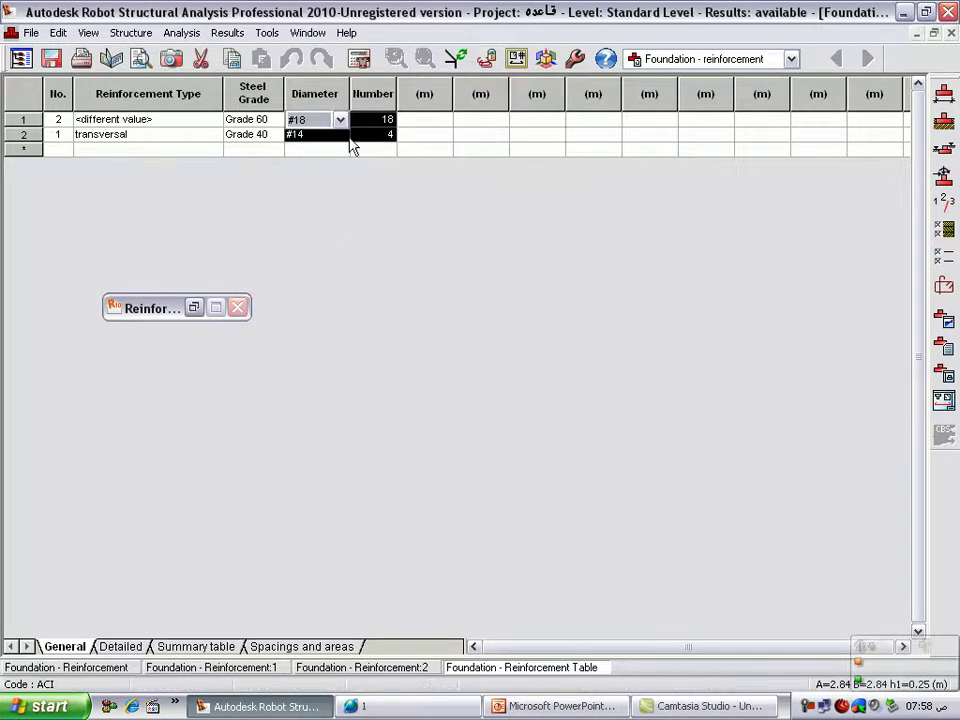
click(323, 152)
click(334, 137)
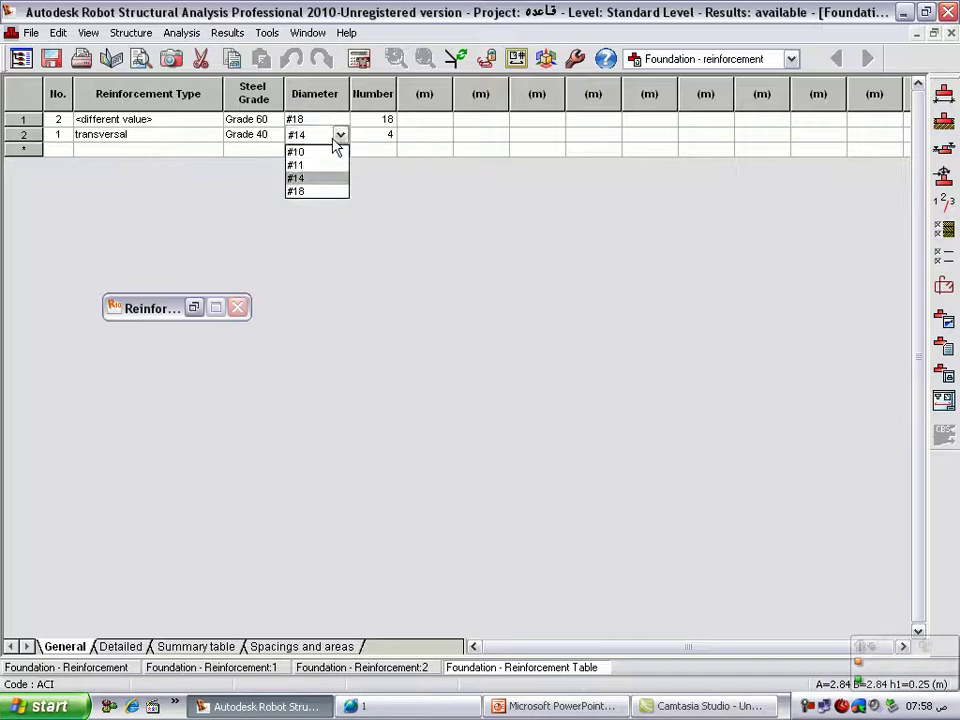
click(325, 190)
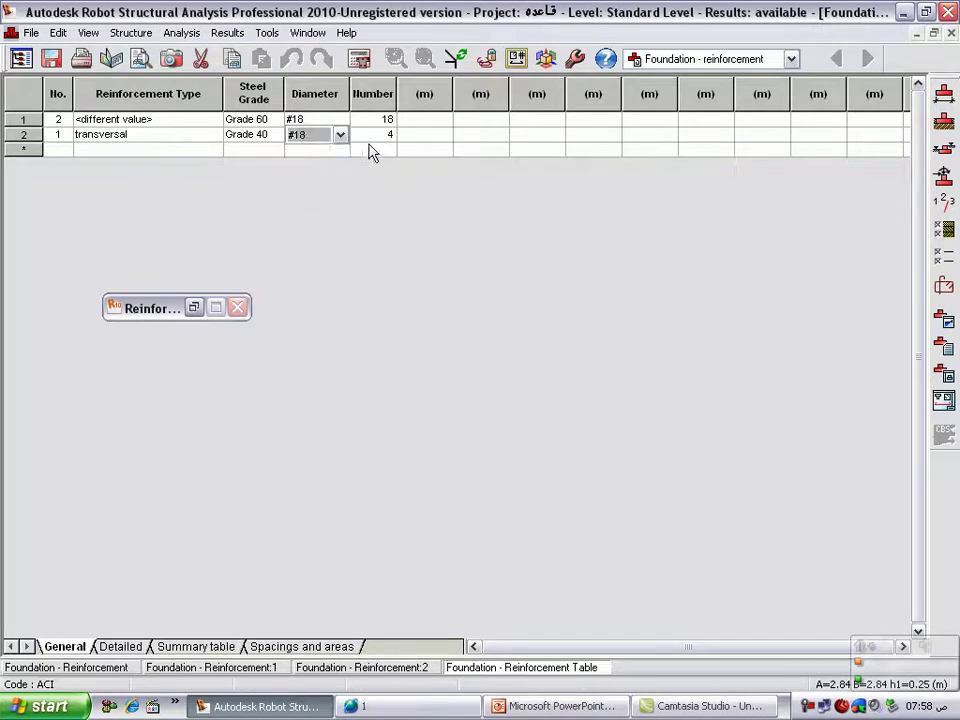
click(367, 137)
click(345, 152)
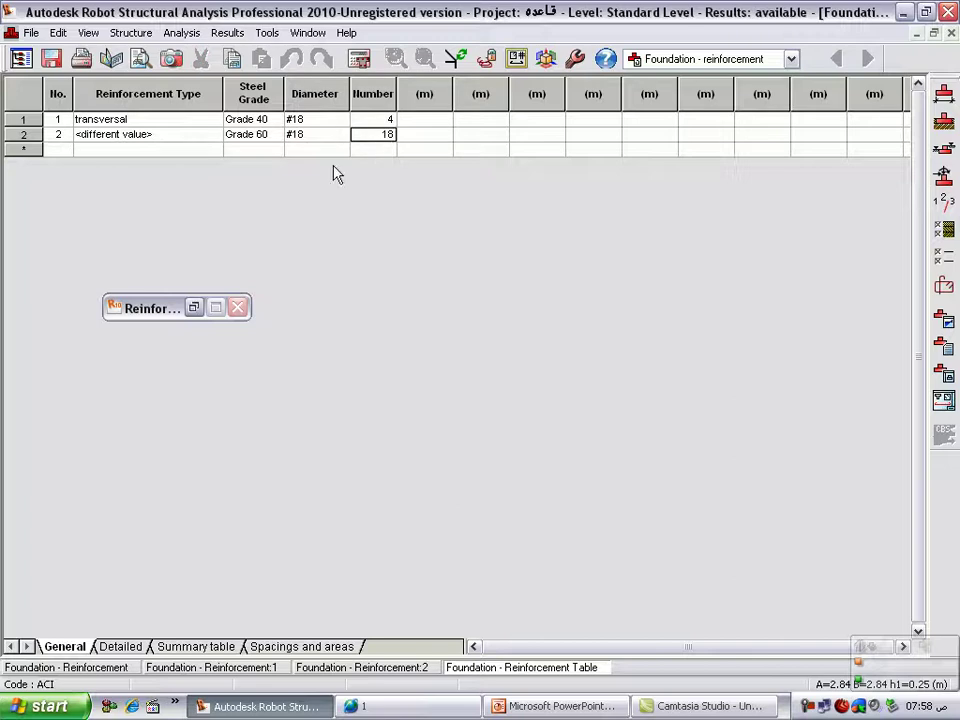
click(195, 308)
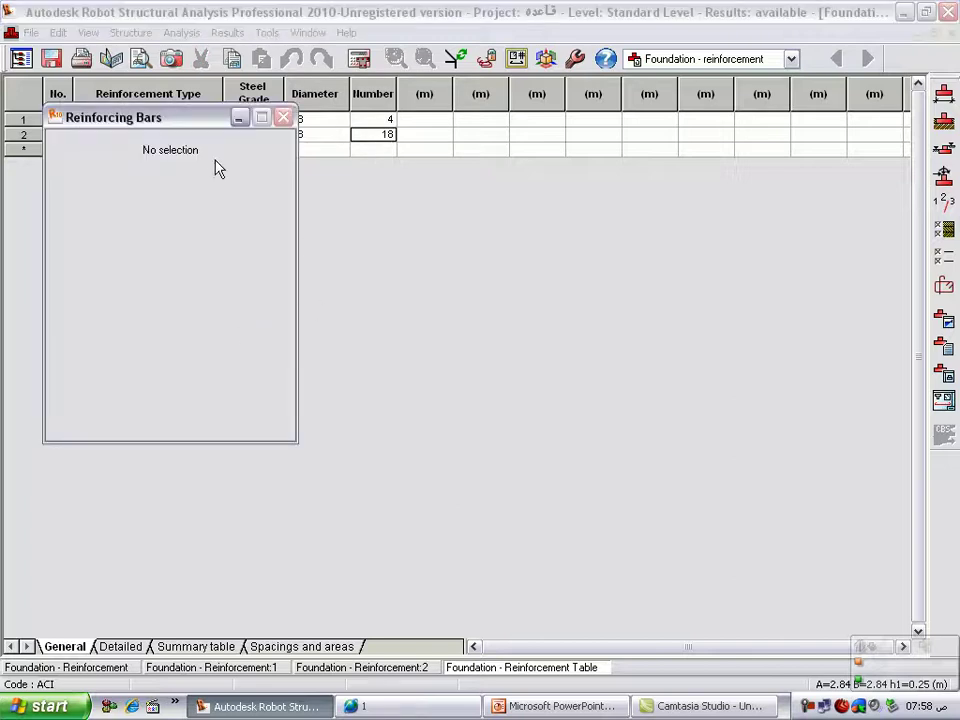
drag(203, 128, 253, 128)
click(436, 173)
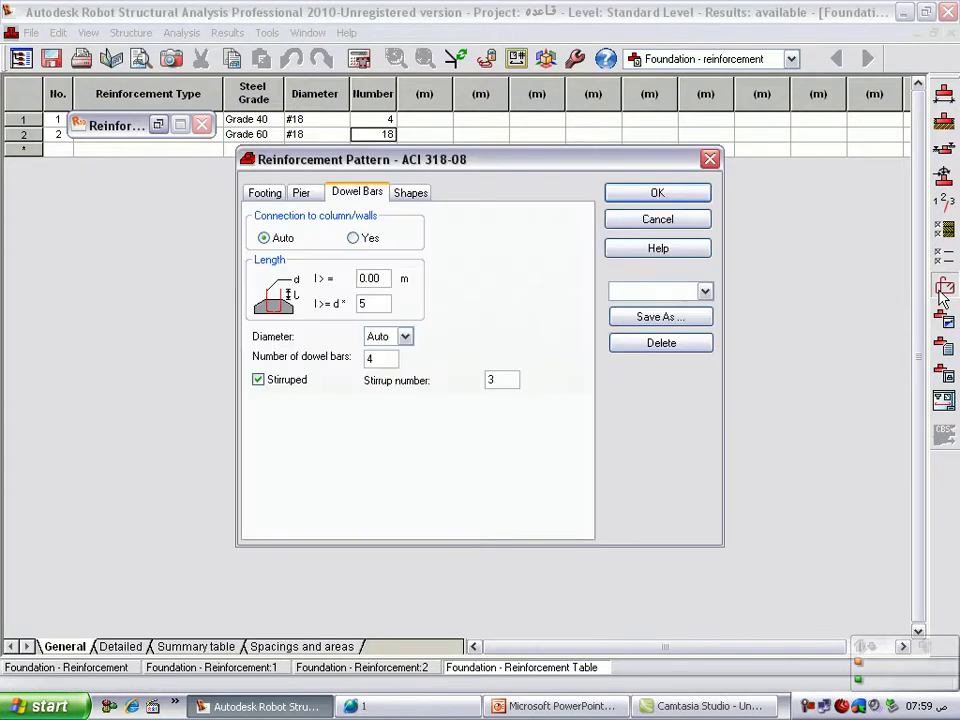
click(268, 195)
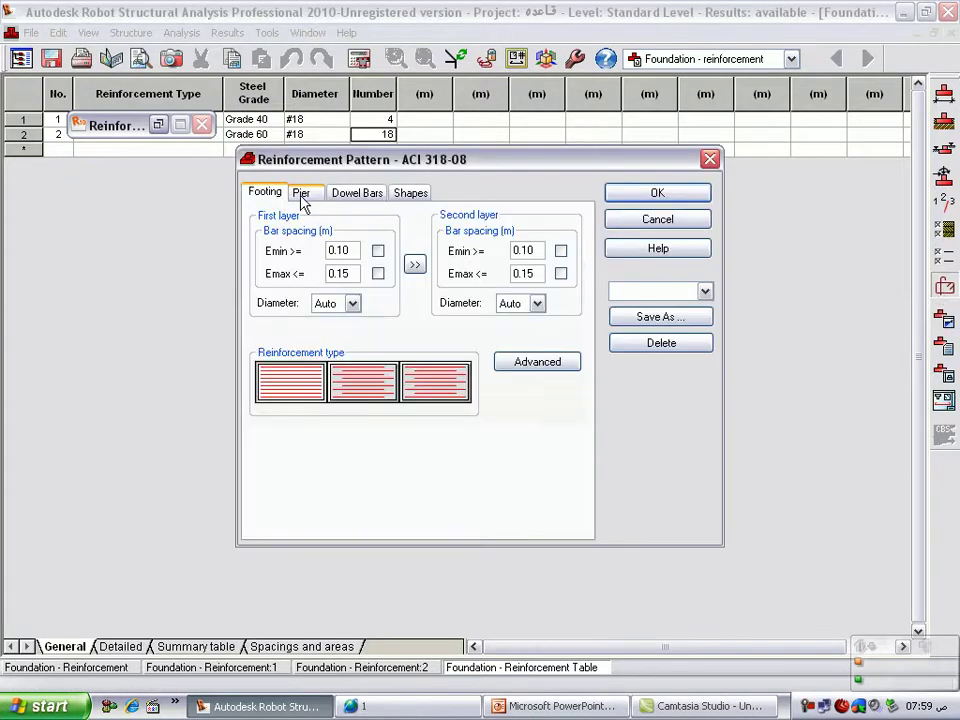
click(304, 199)
click(338, 199)
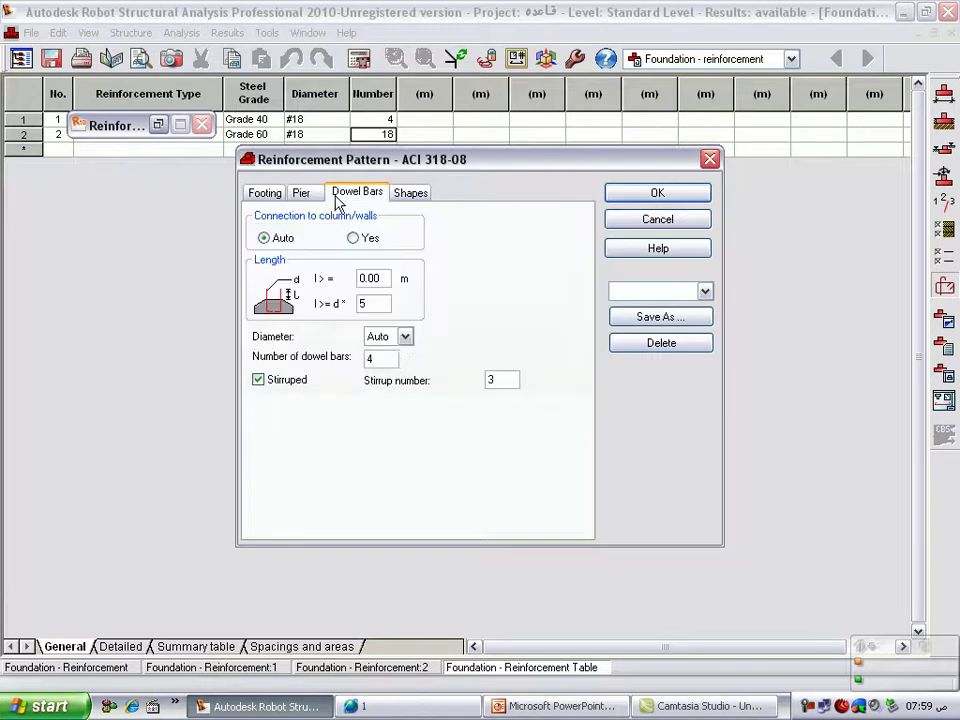
click(409, 194)
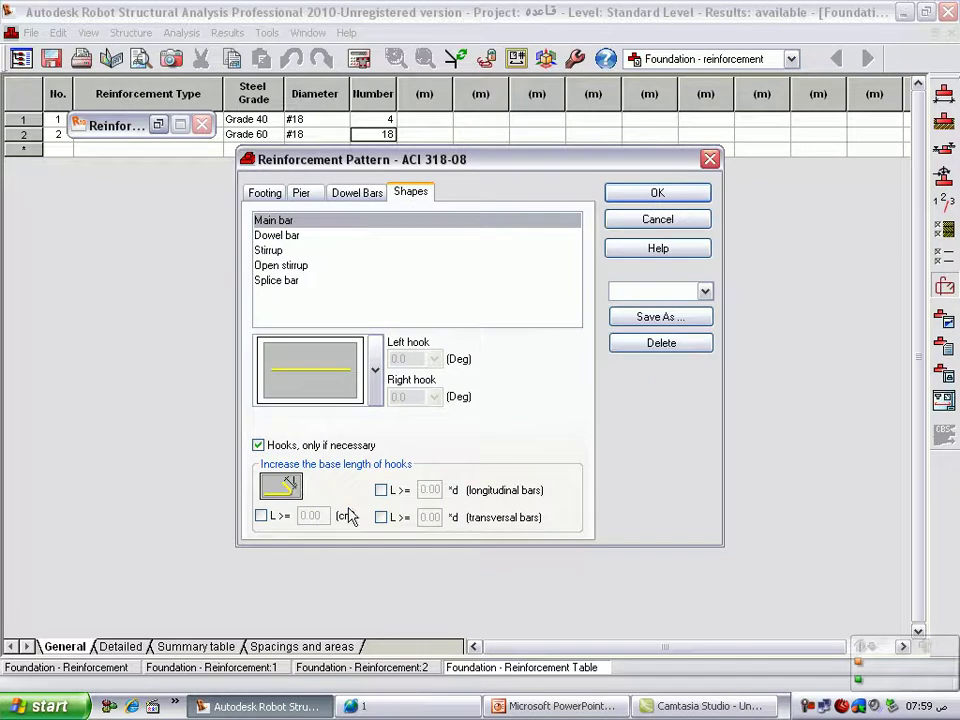
click(268, 250)
click(275, 237)
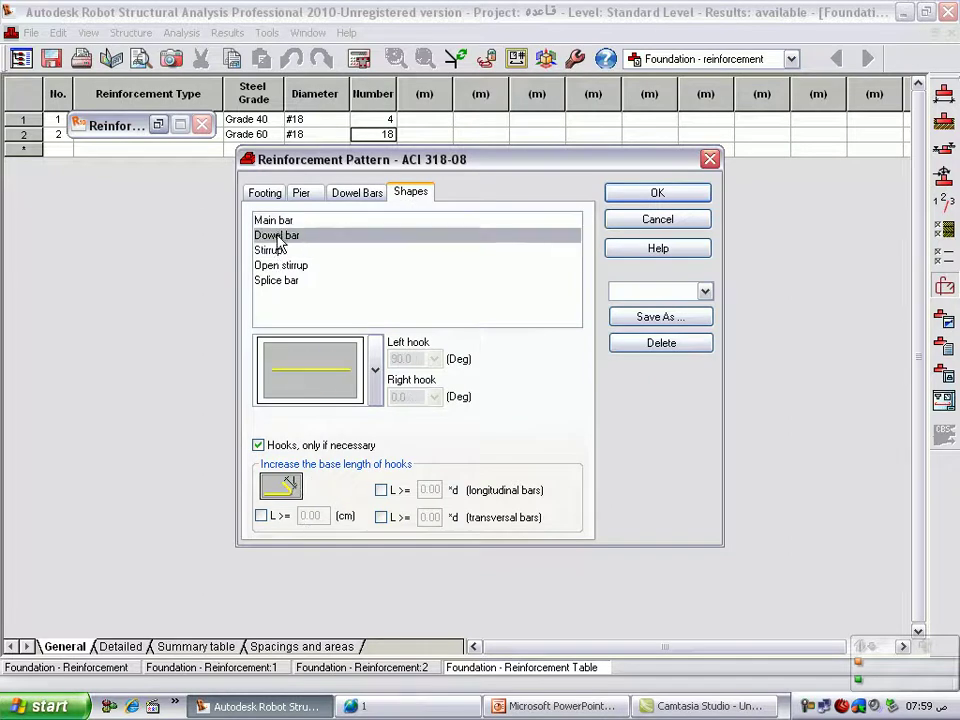
click(266, 193)
click(302, 196)
click(358, 196)
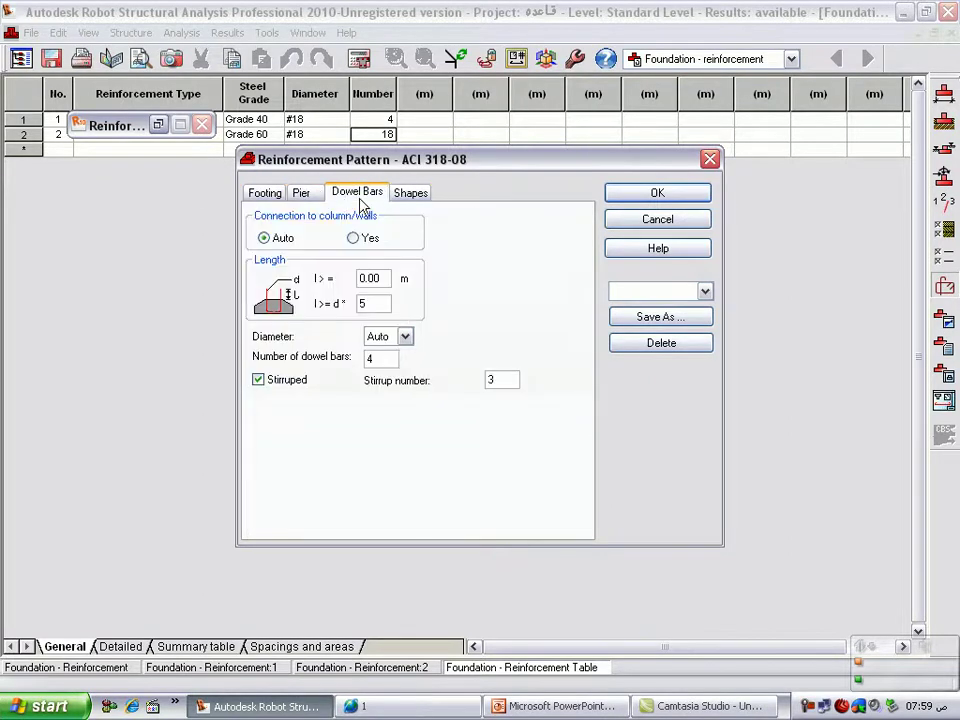
click(709, 159)
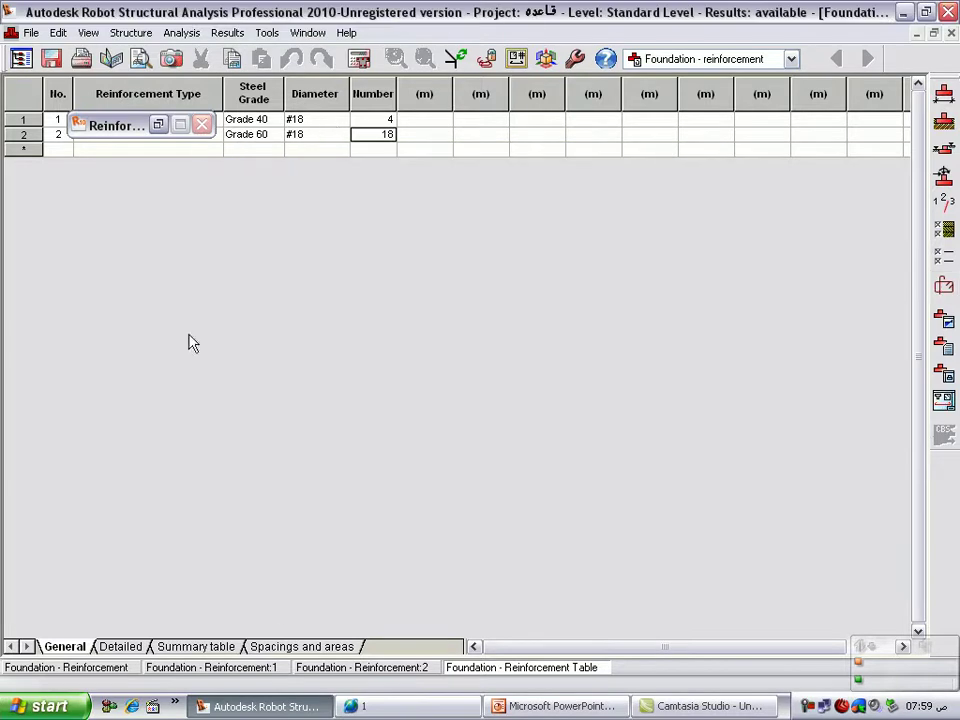
click(210, 650)
click(125, 650)
click(75, 650)
click(121, 647)
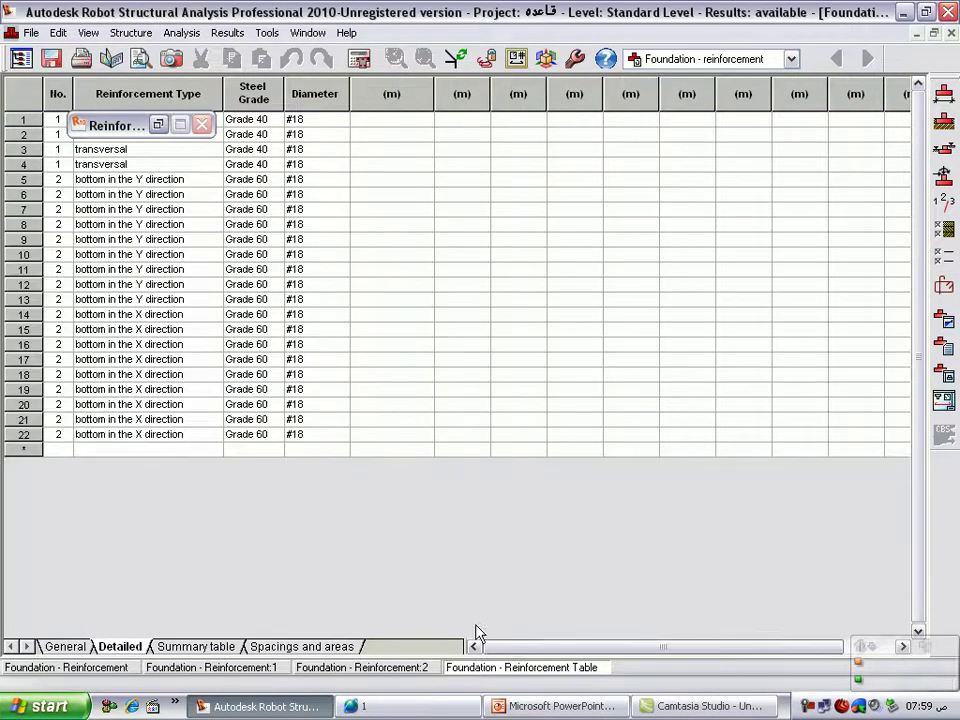
drag(110, 125, 322, 556)
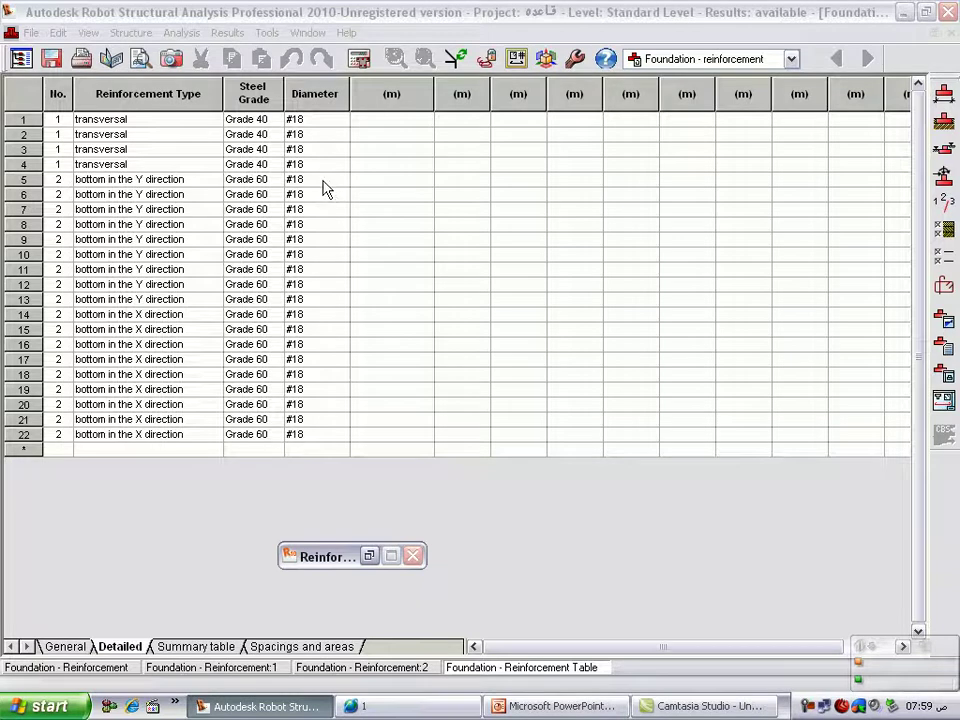
click(196, 646)
click(300, 646)
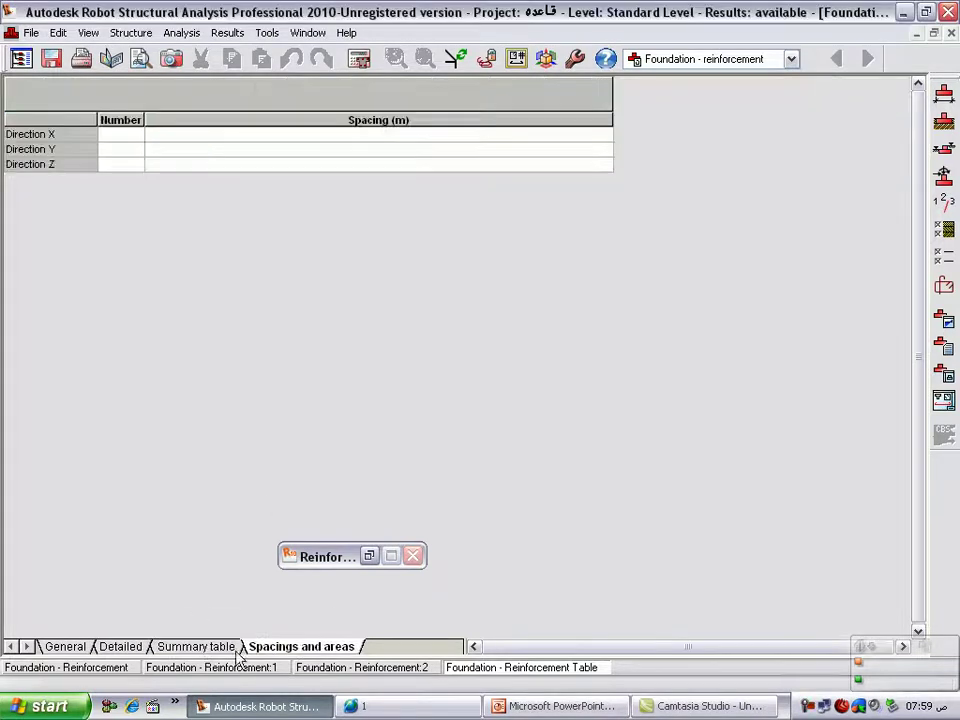
click(65, 647)
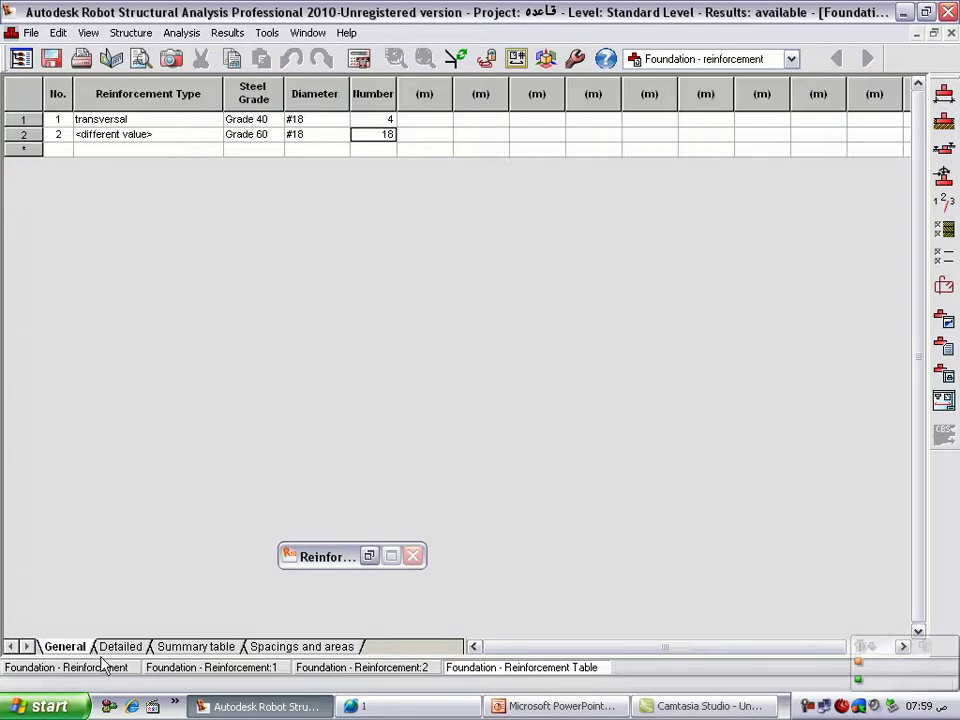
Zoom in on the 3D footing rebar, then show the Foundation - Reinforcement:1 side elevation.
click(369, 557)
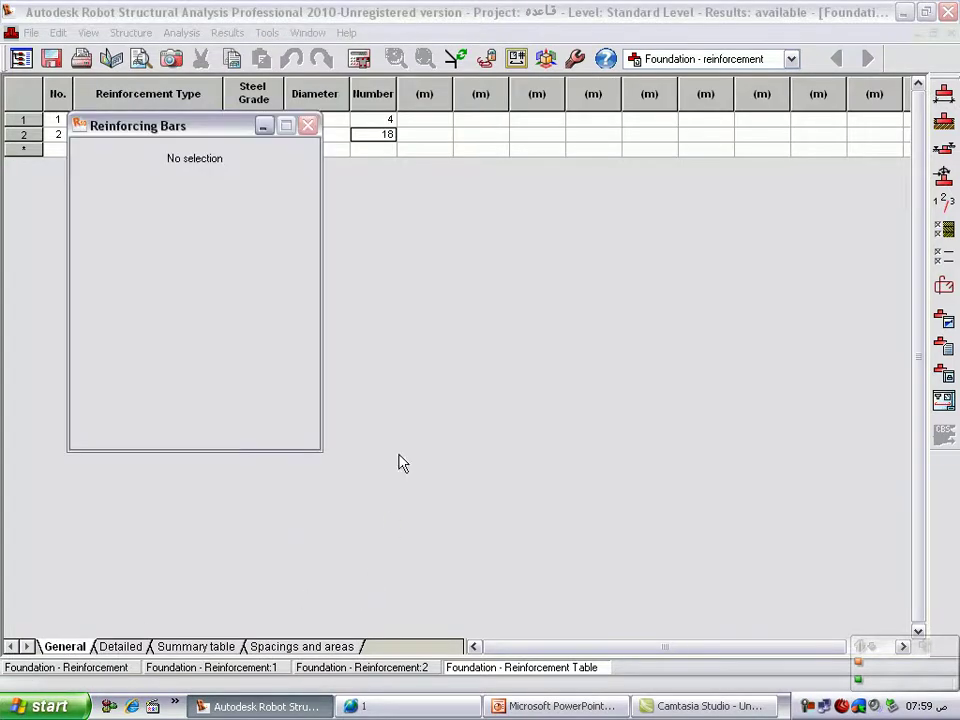
click(110, 668)
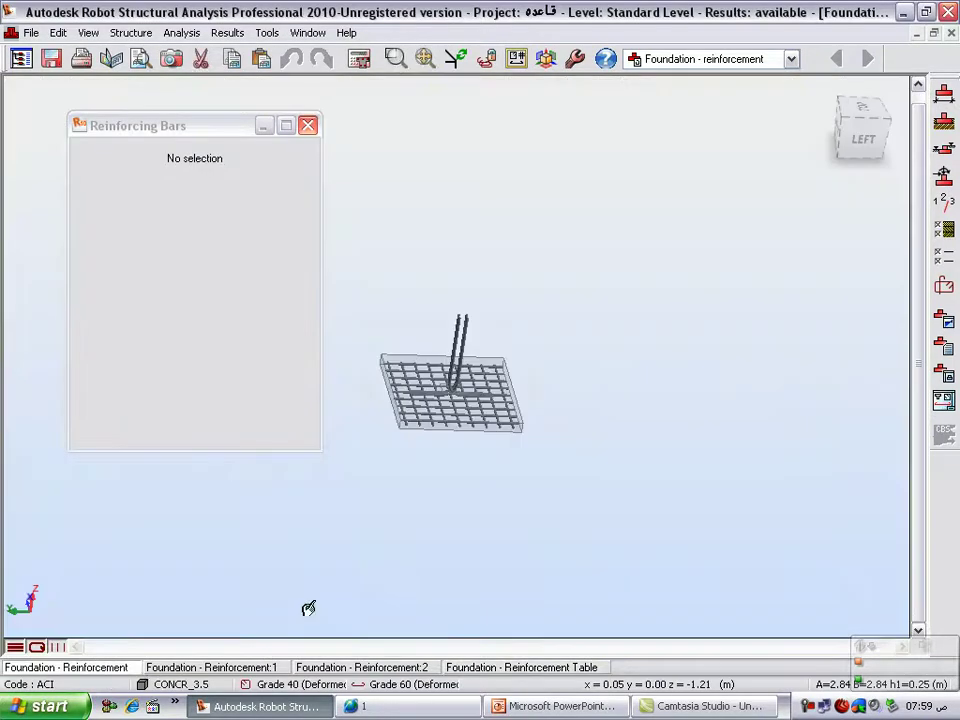
scroll(440, 410, up, 2)
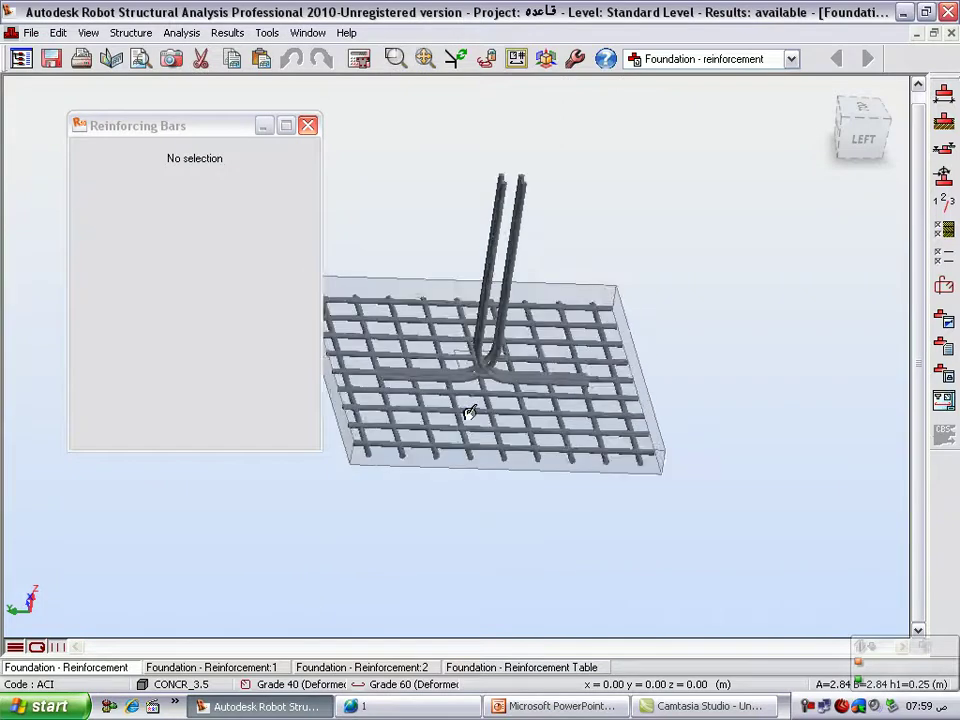
scroll(460, 420, up, 3)
click(197, 125)
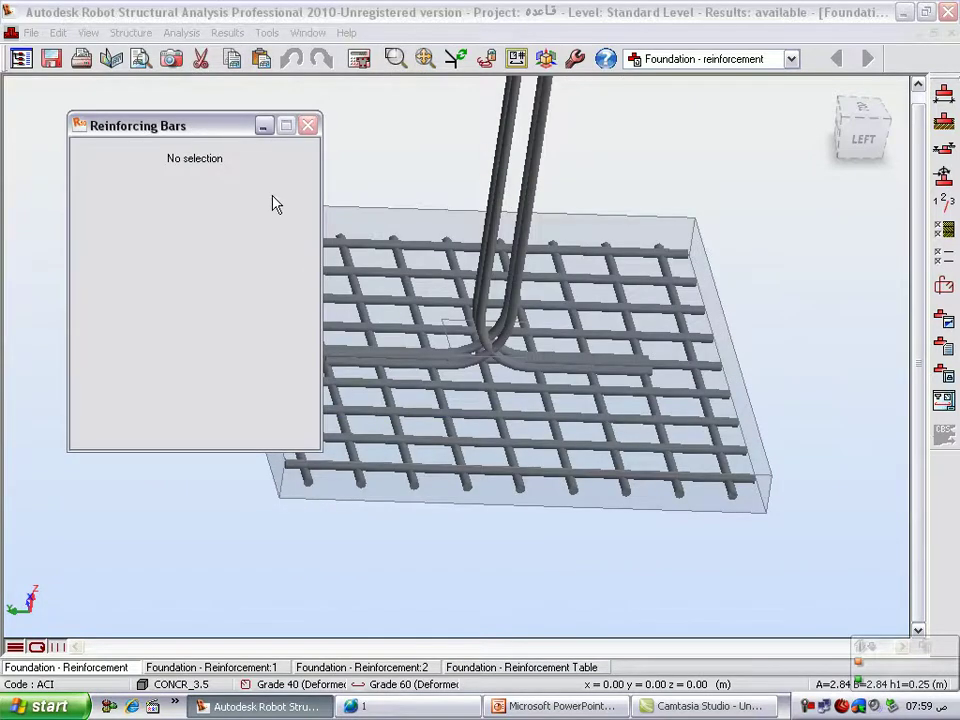
click(263, 126)
click(251, 670)
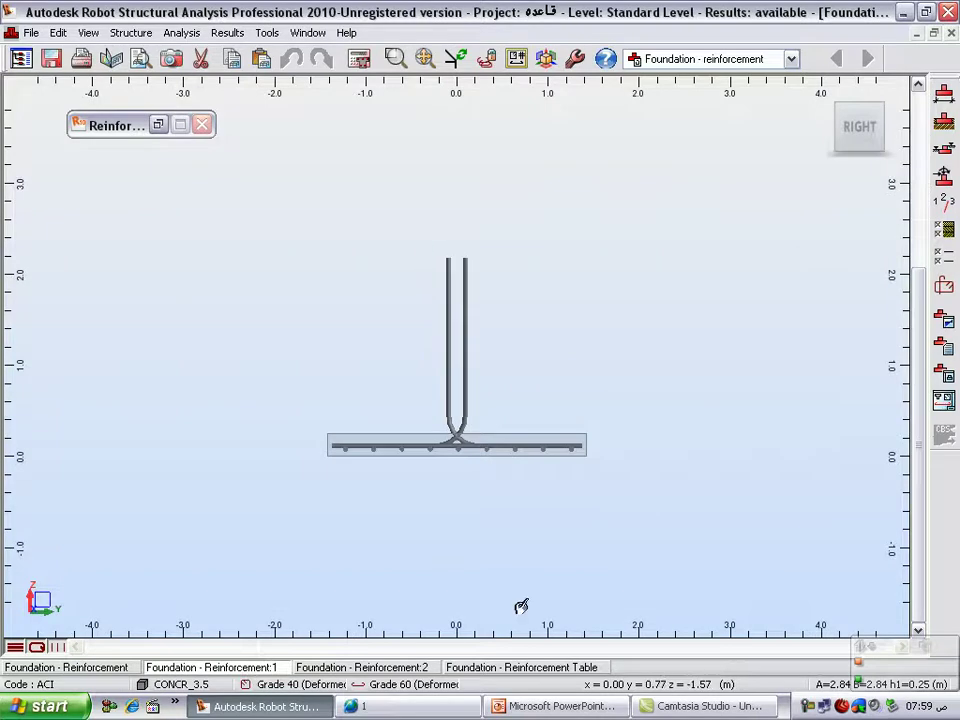